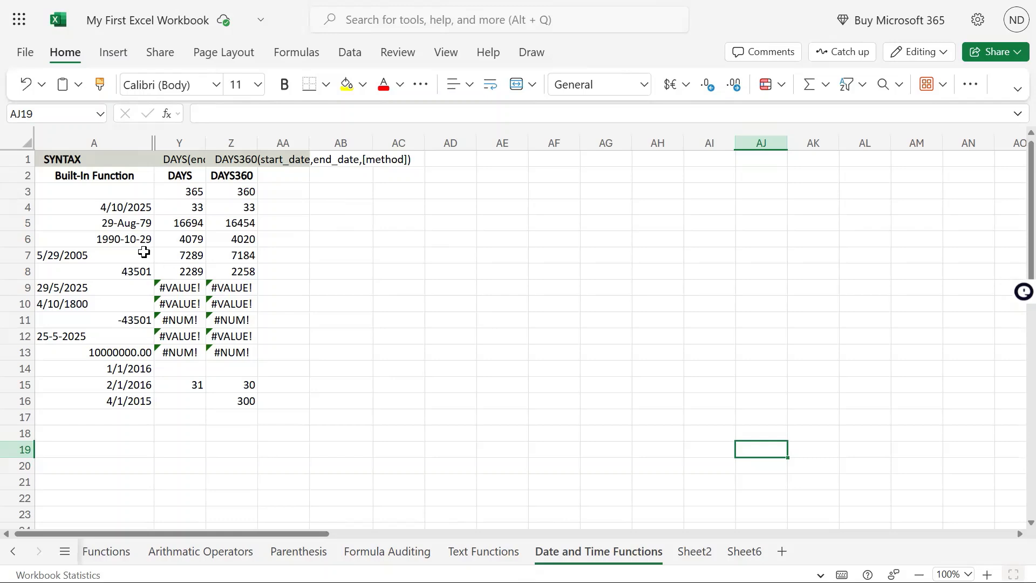
Enter the heading DATEDIF in cell AA2, beside the DAYS360 heading
click(292, 176)
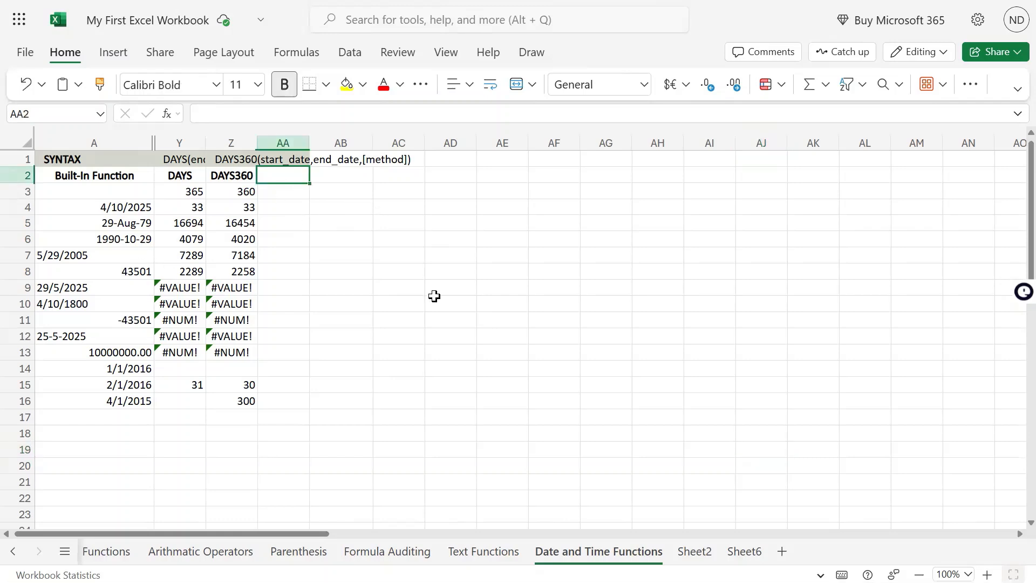
text(DATED)
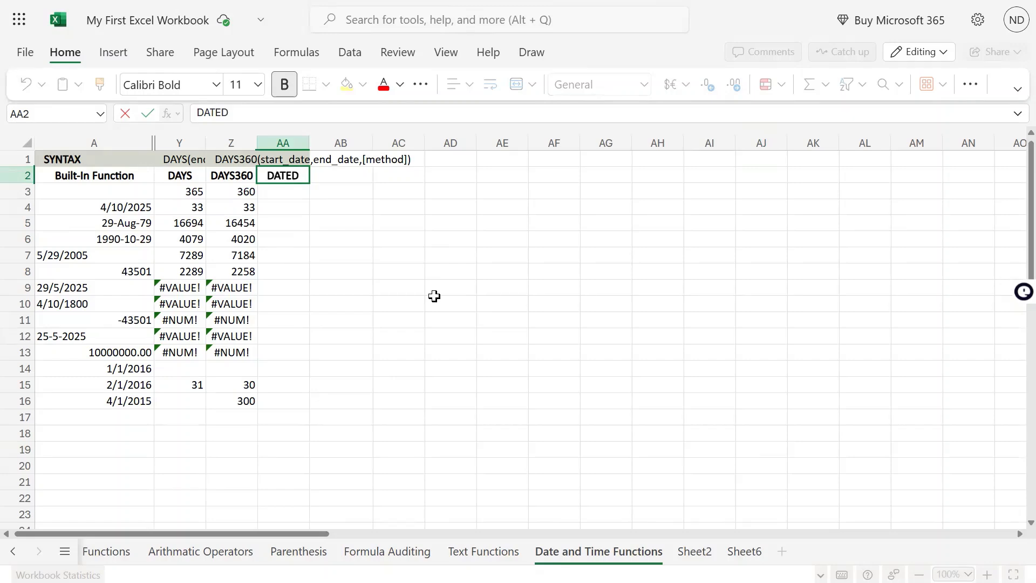
text(IF)
key(ctrl+Return)
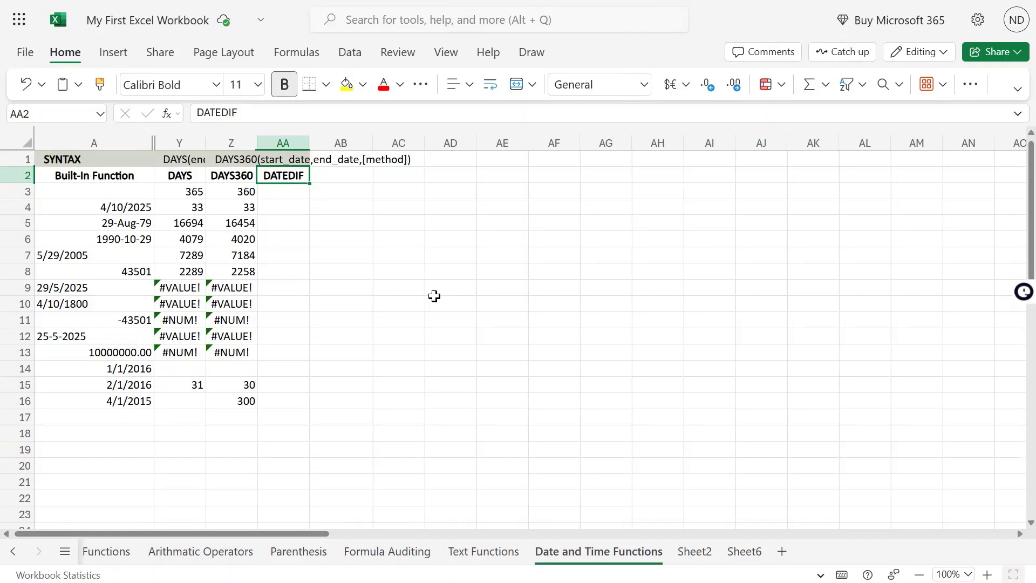
key(Left)
key(Left)
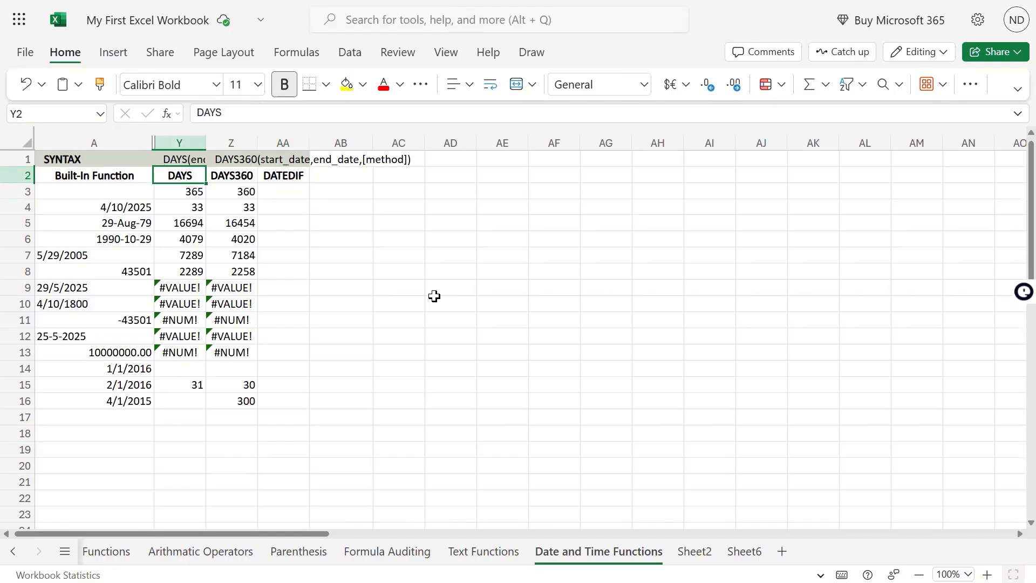
key(Right)
key(Right)
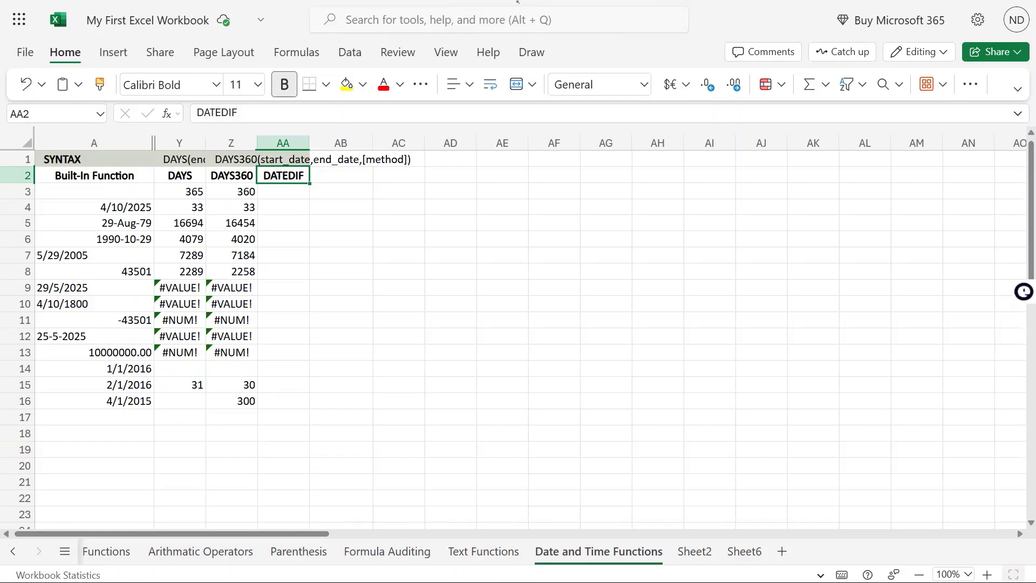
Enter the syntax text DATEDIF(start_date,end_date,unit) in cell AA1 of the SYNTAX row
click(283, 160)
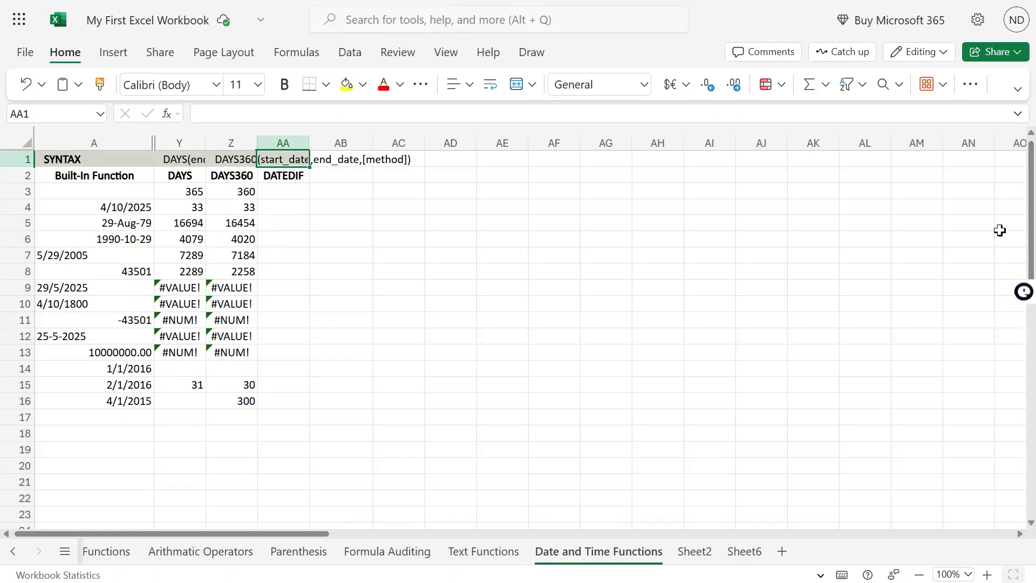
text(DATEDIF)
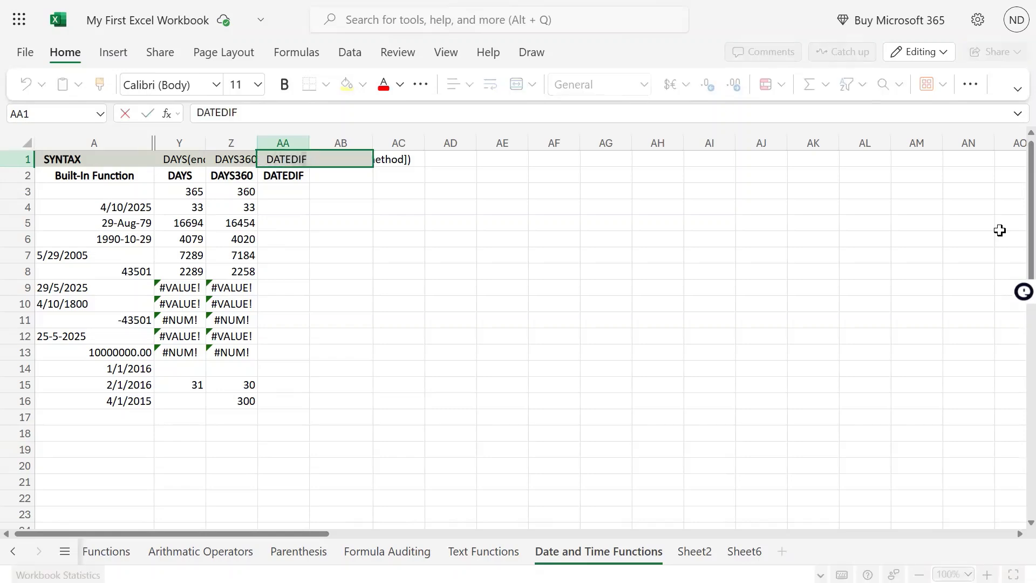
text((start)
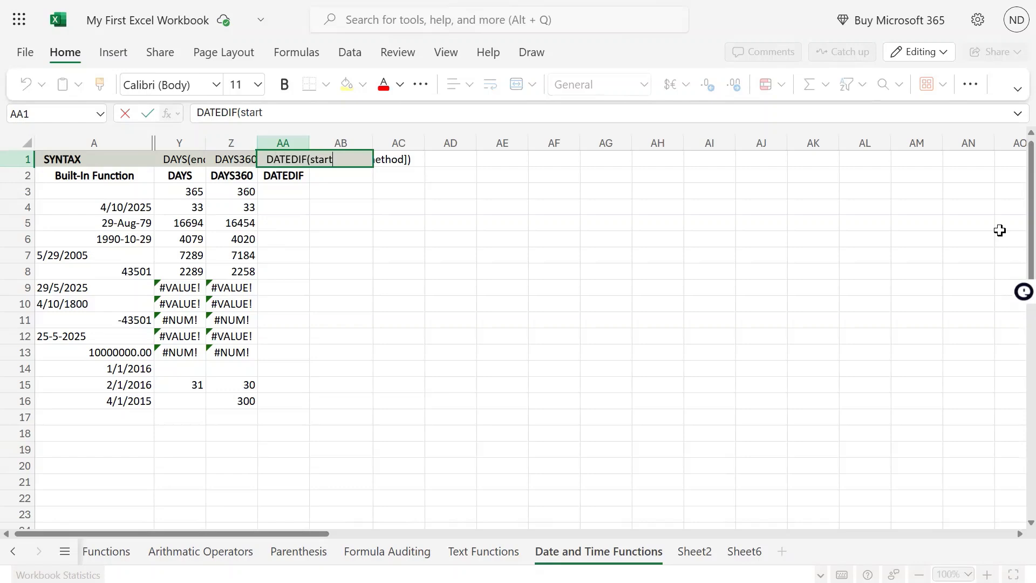
text(_date,end_+)
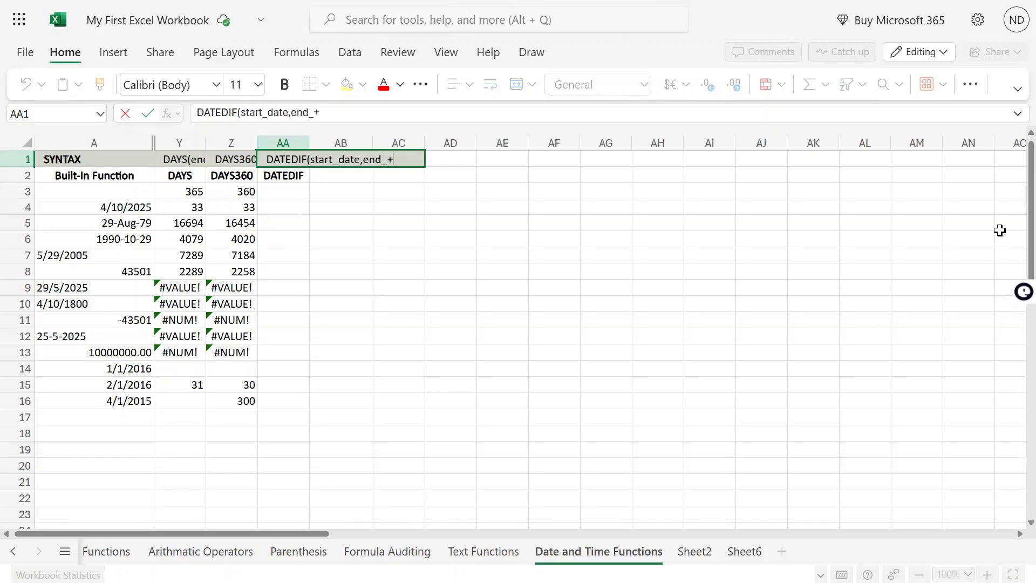
key(BackSpace)
text(date)
text(,)
text(uni)
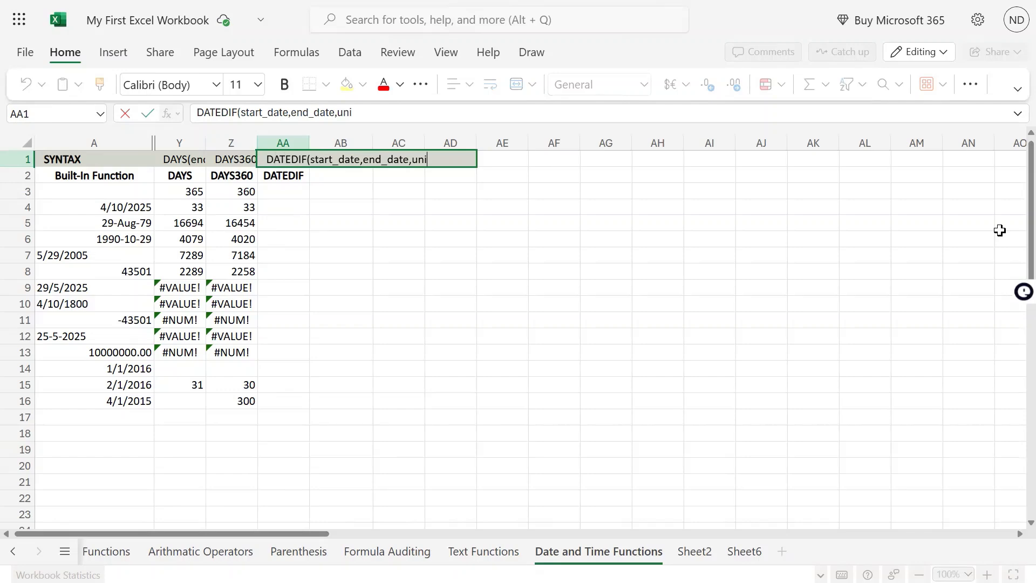
text(t))
key(Return)
key(Up)
key(Down)
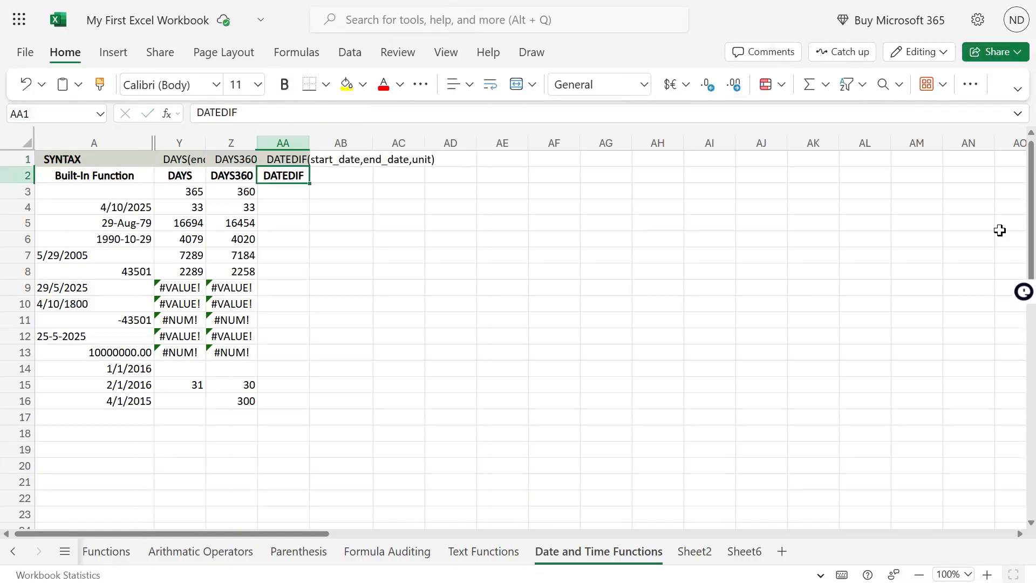
key(Up)
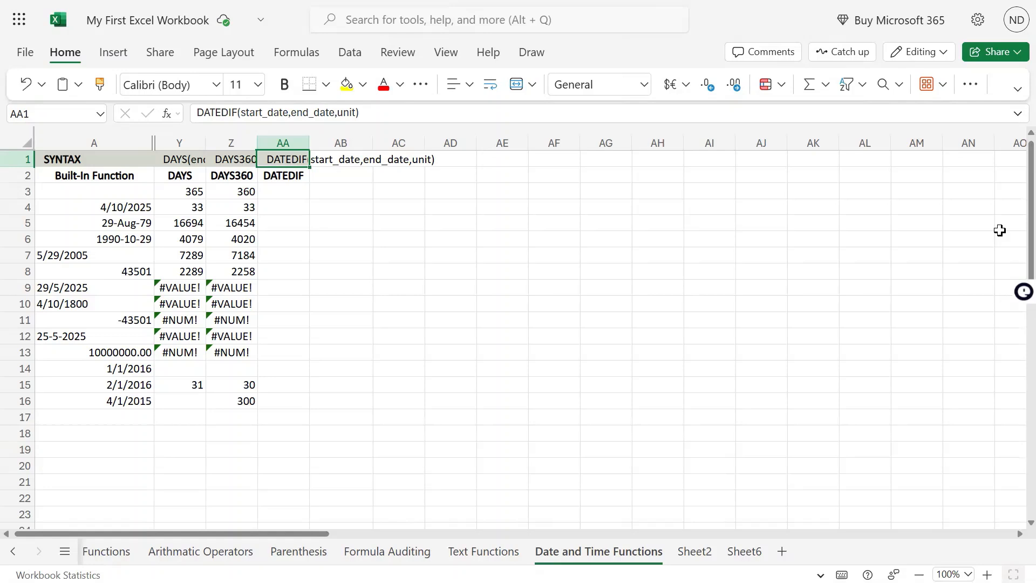
key(Down)
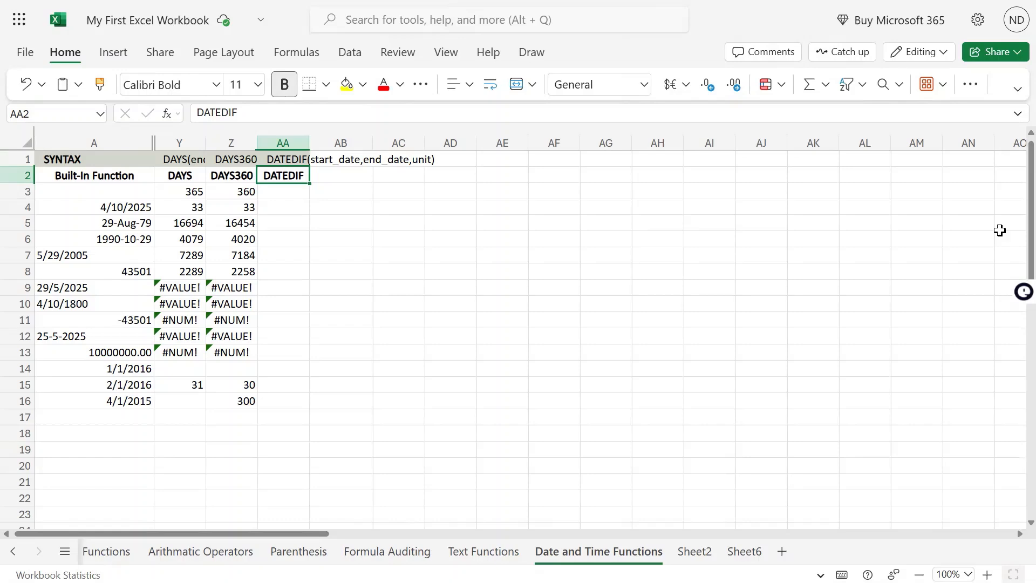
key(Up)
key(Right)
key(Right)
key(Left)
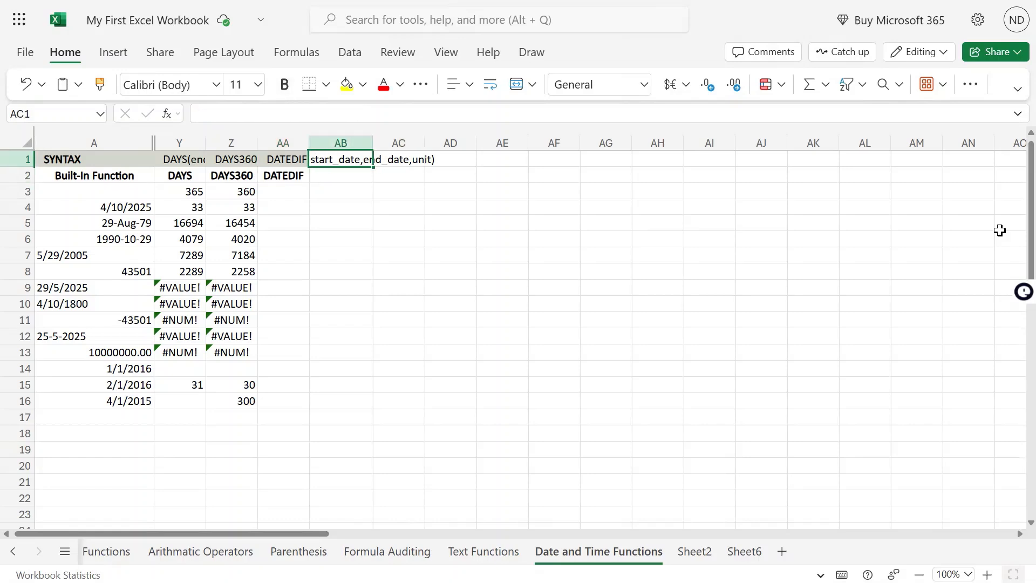
key(Left)
mouse_move(1012, 1)
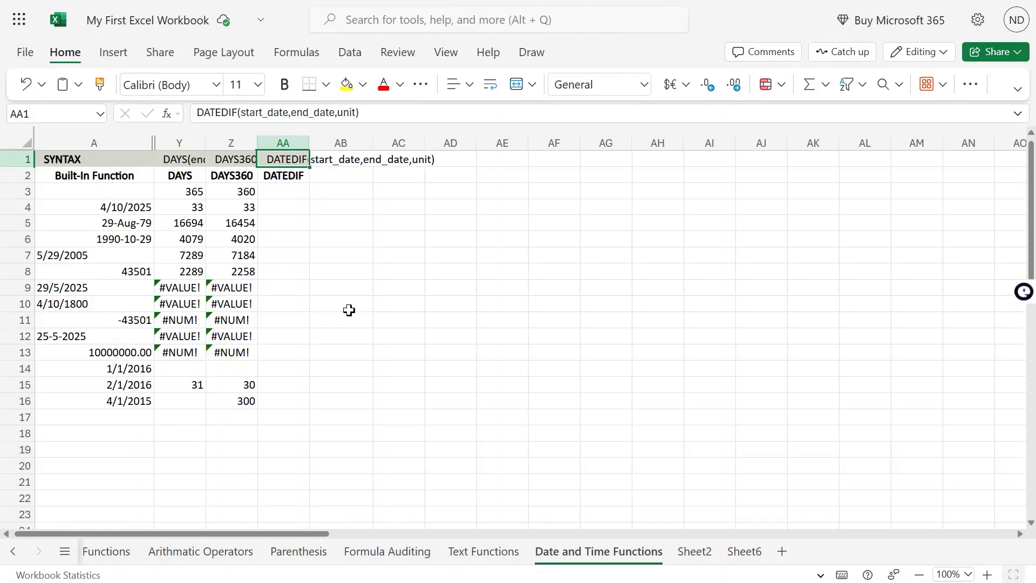
Enter the formula =TODAY() in cell AA3 under the DATEDIF heading
click(288, 209)
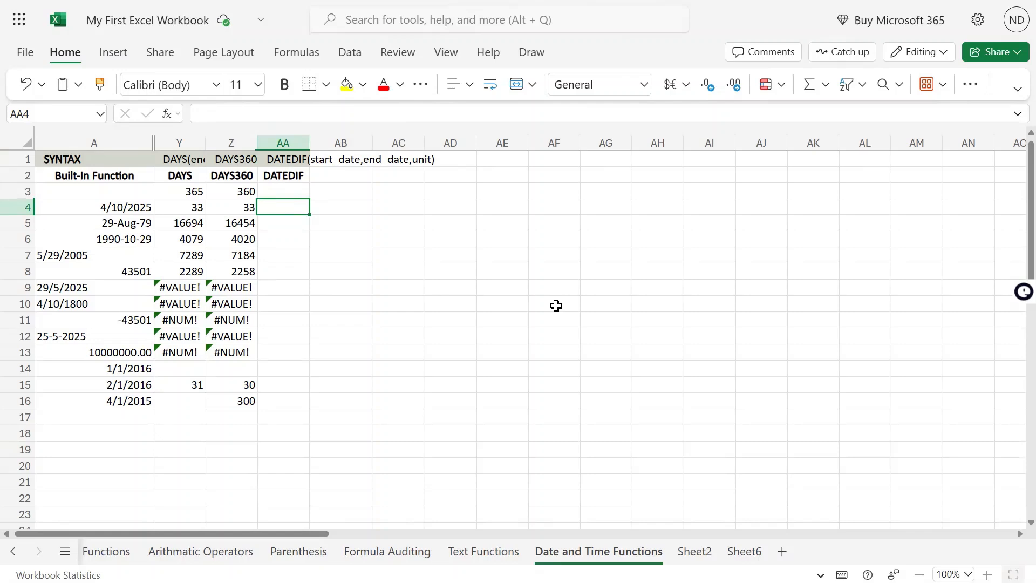
key(Up)
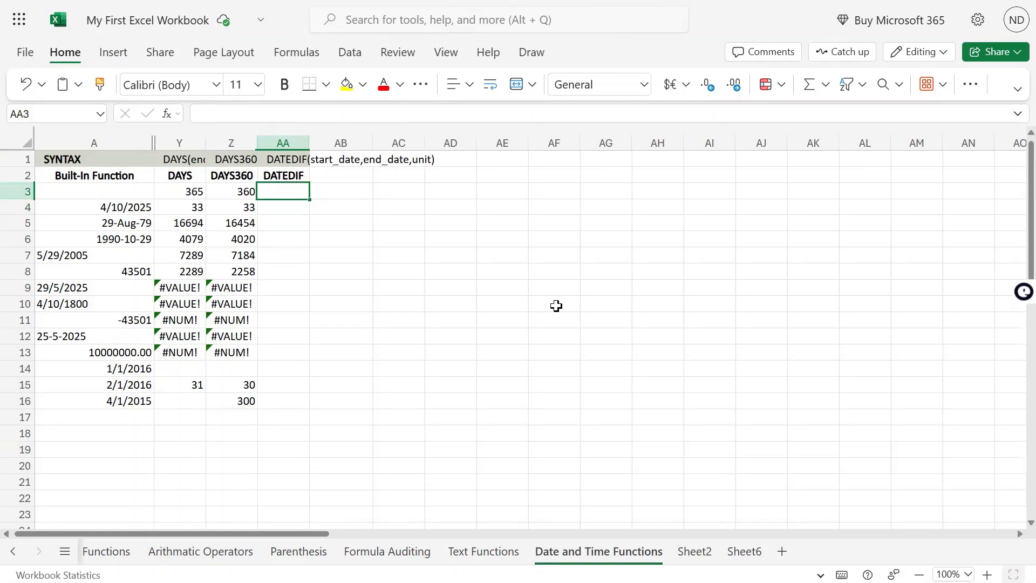
text(=today)
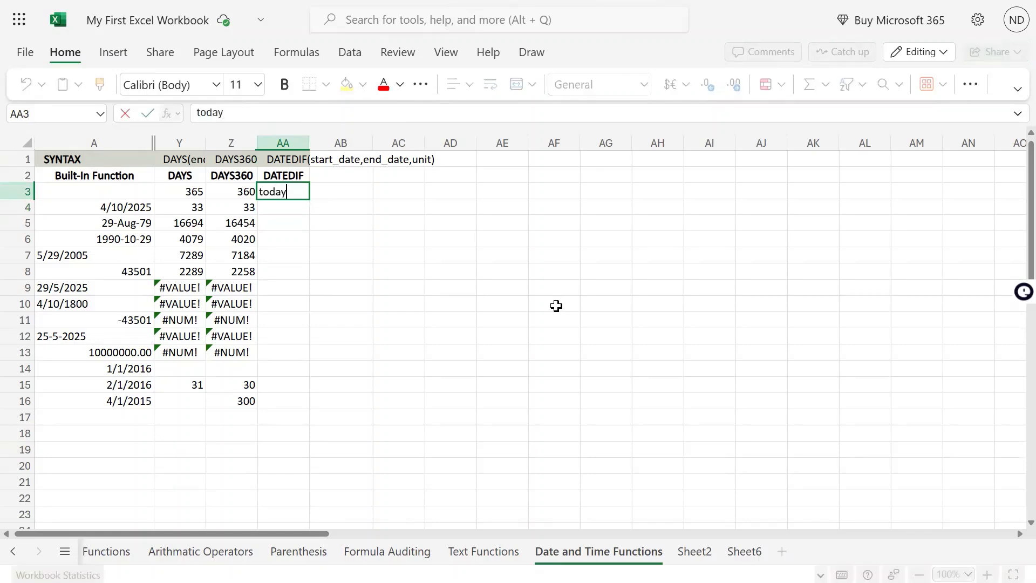
key(Escape)
text(=today())
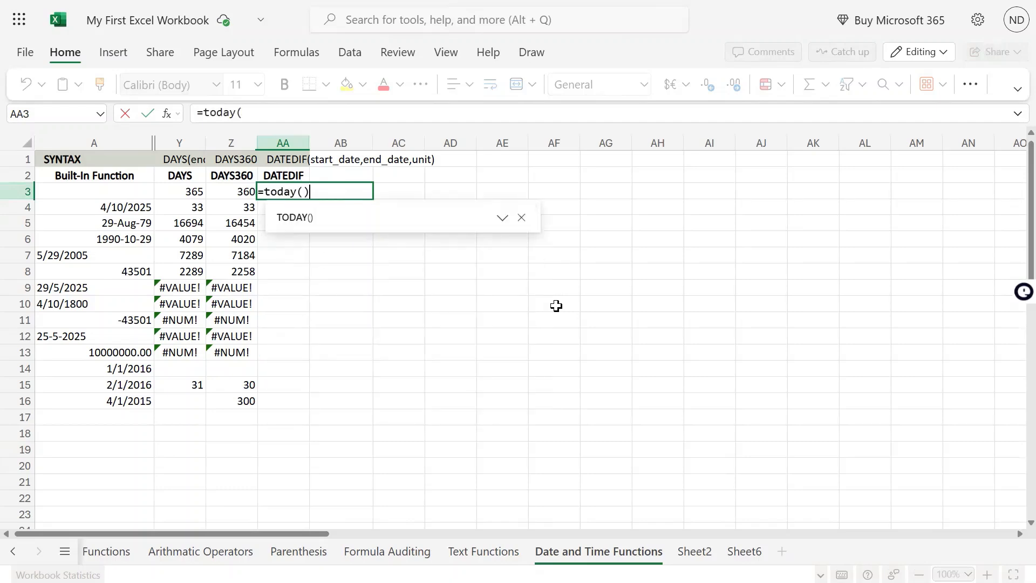
key(Return)
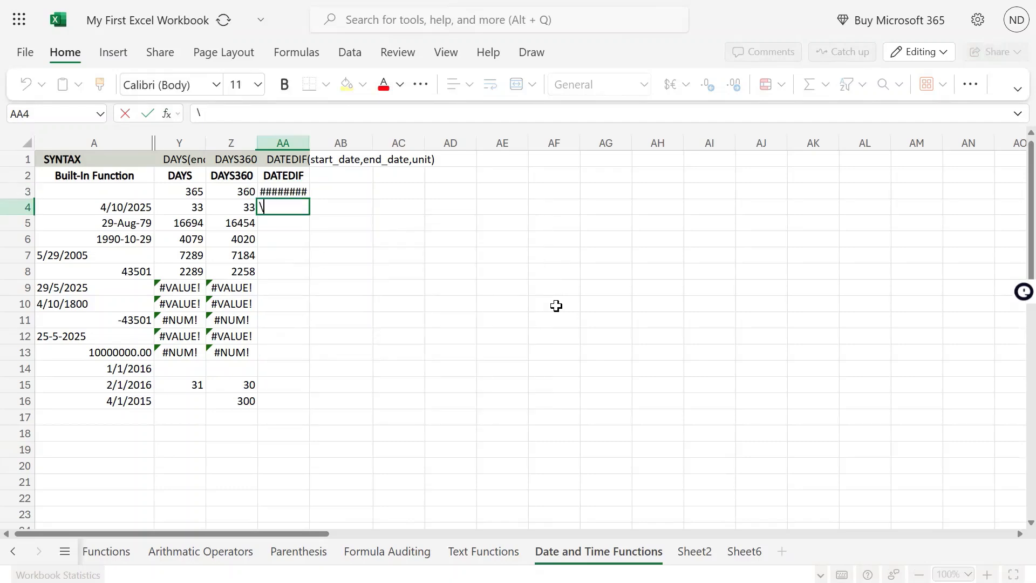
key(Up)
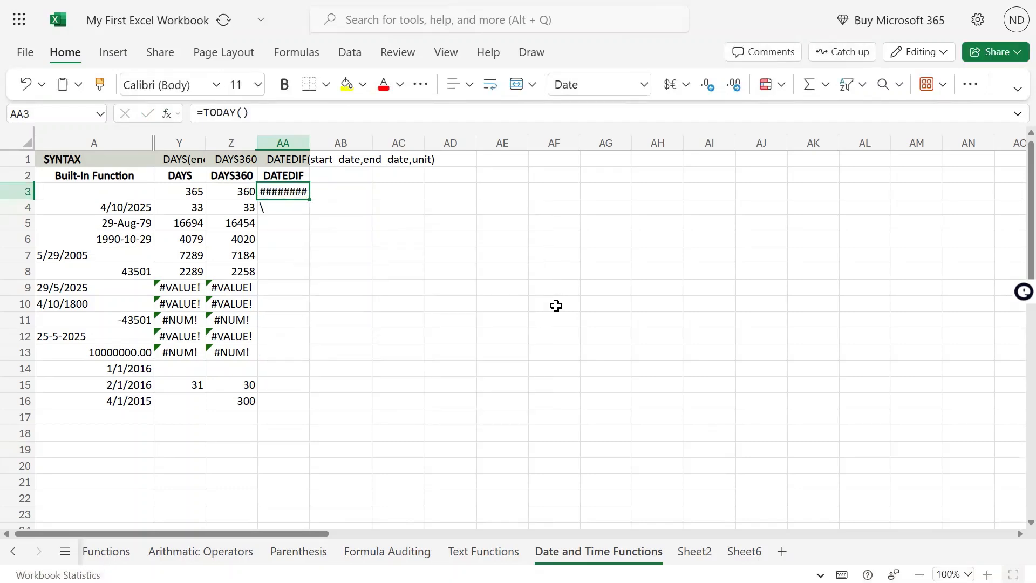
Widen column AA enough to show the full date in AA3 and clear the stray backslash from AA4
double_click(309, 142)
drag(439, 141, 339, 142)
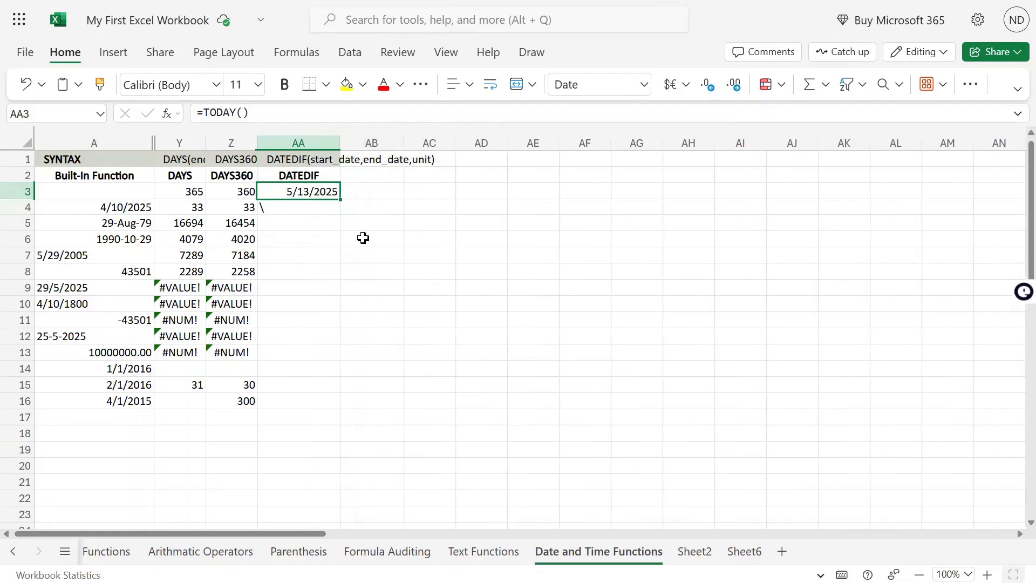
click(318, 209)
key(Delete)
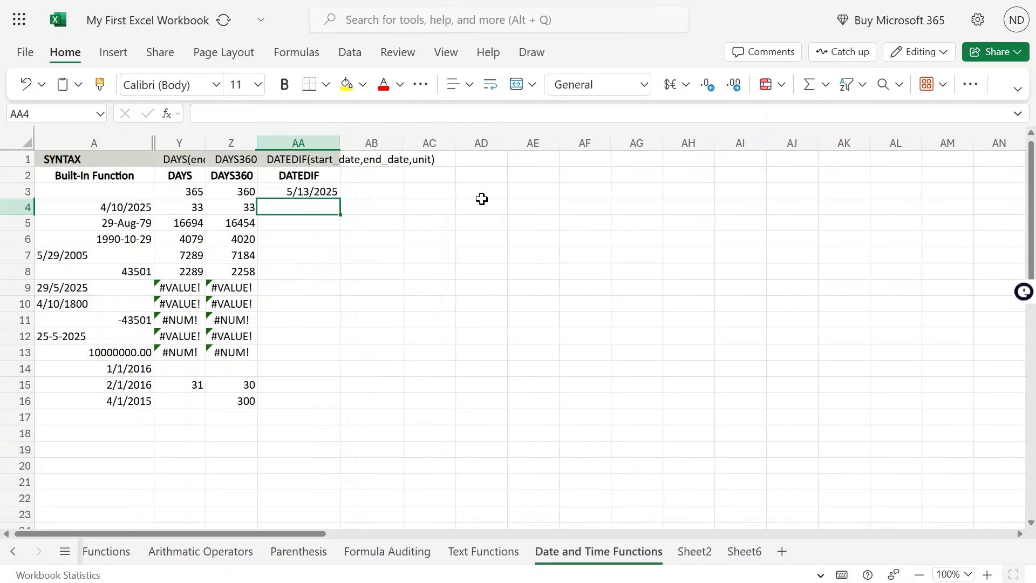
Examine the start date in A4 and the DAYS and DAYS360 formulas in row 4
key(Left)
key(Left)
key(Left)
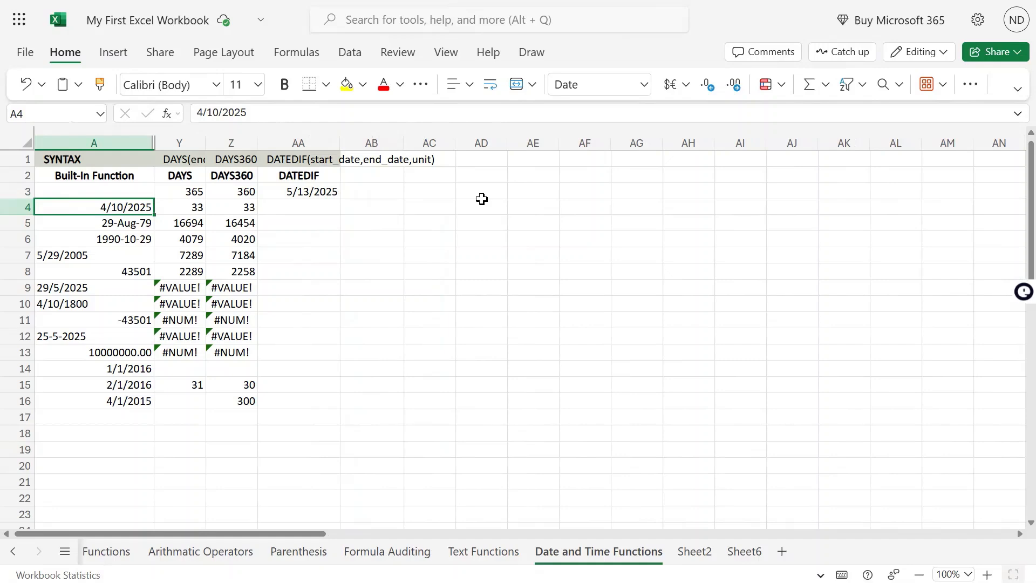
key(Right)
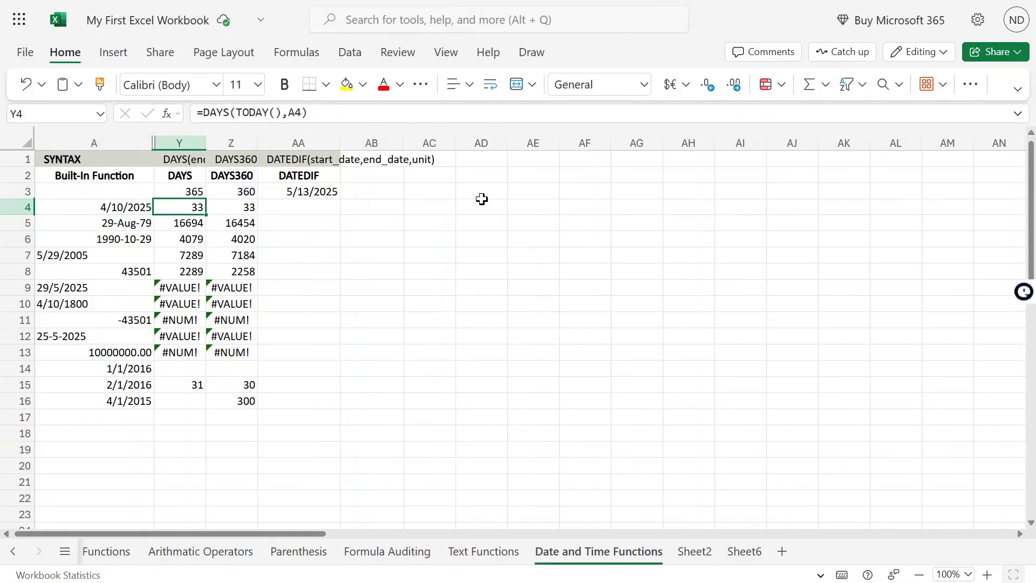
key(Up)
key(Down)
key(Left)
key(Right)
key(Right)
key(Right)
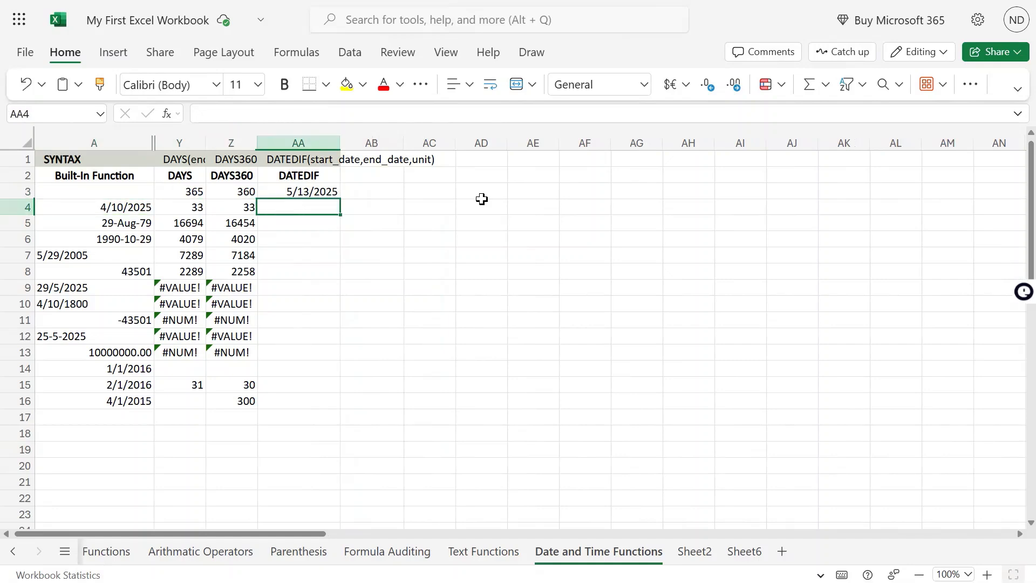
key(Up)
key(Left)
key(Left)
key(Down)
key(Left)
key(Right)
key(Right)
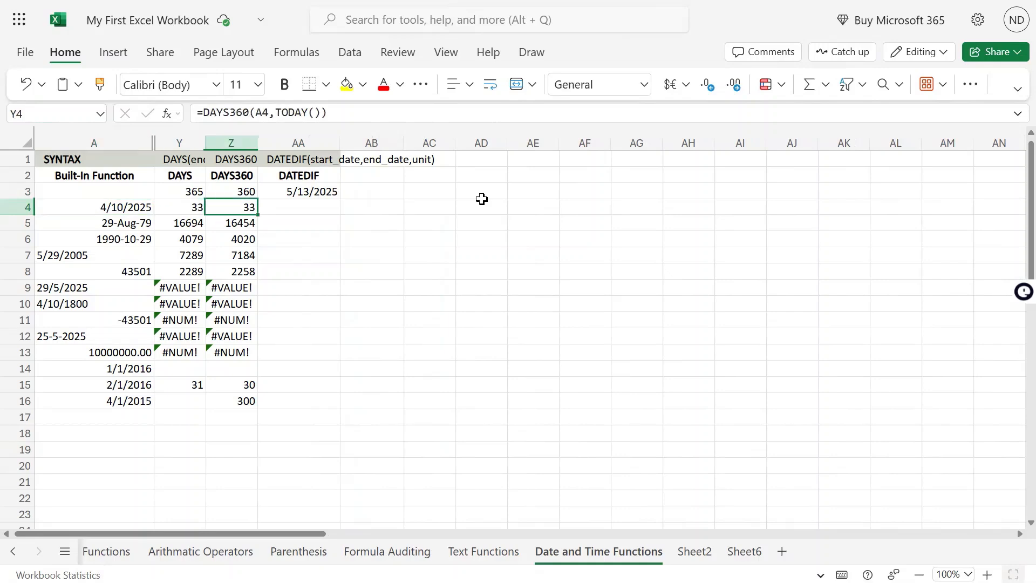
Enter =DATEDIF(A4,AA3,"D") in cell AA4 to get the difference in days between the date in A4 and today
key(Right)
text(=)
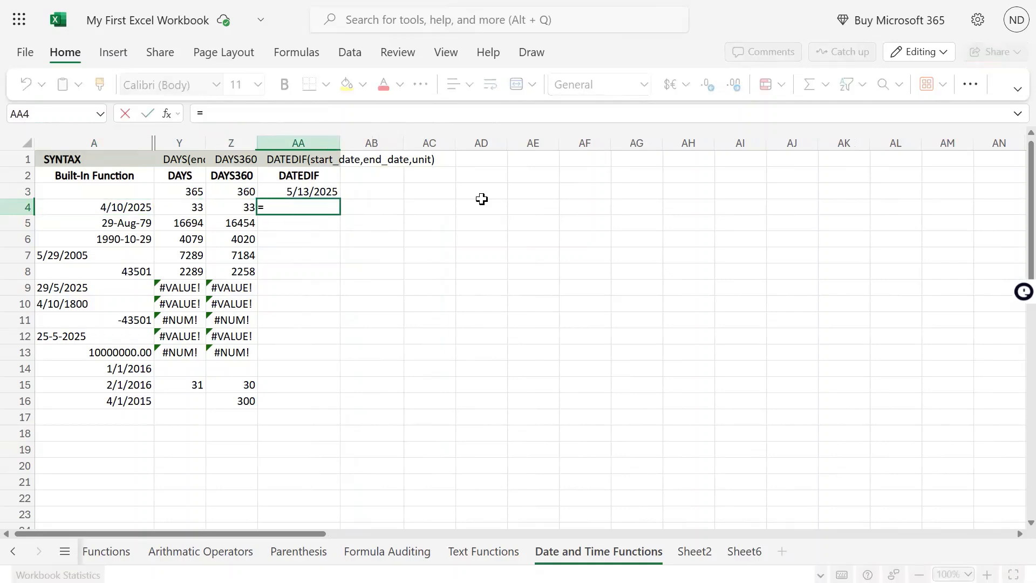
text(dateduif)
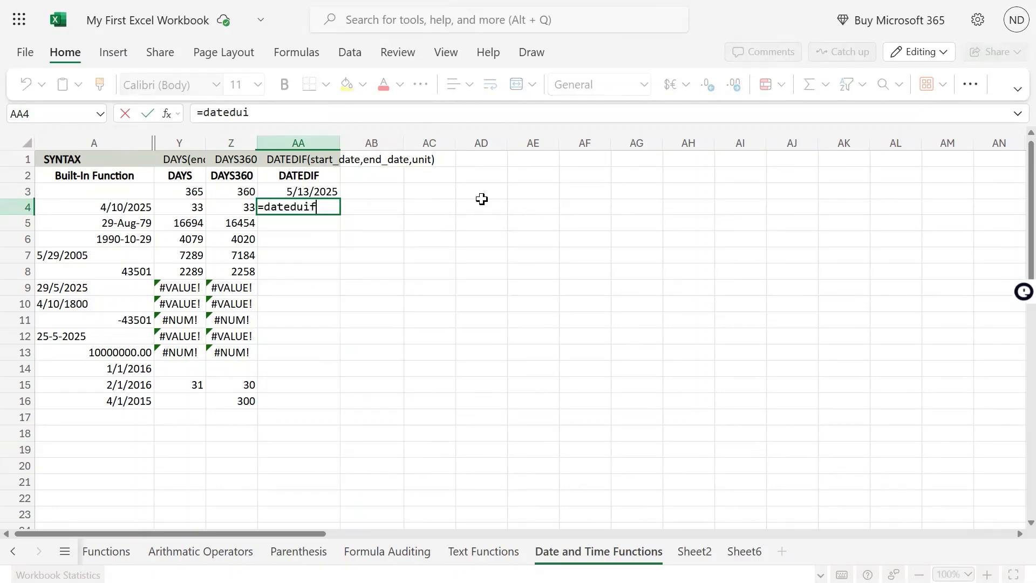
key(BackSpace)
key(BackSpace)
text(if()
key(Left)
key(Left)
key(Left)
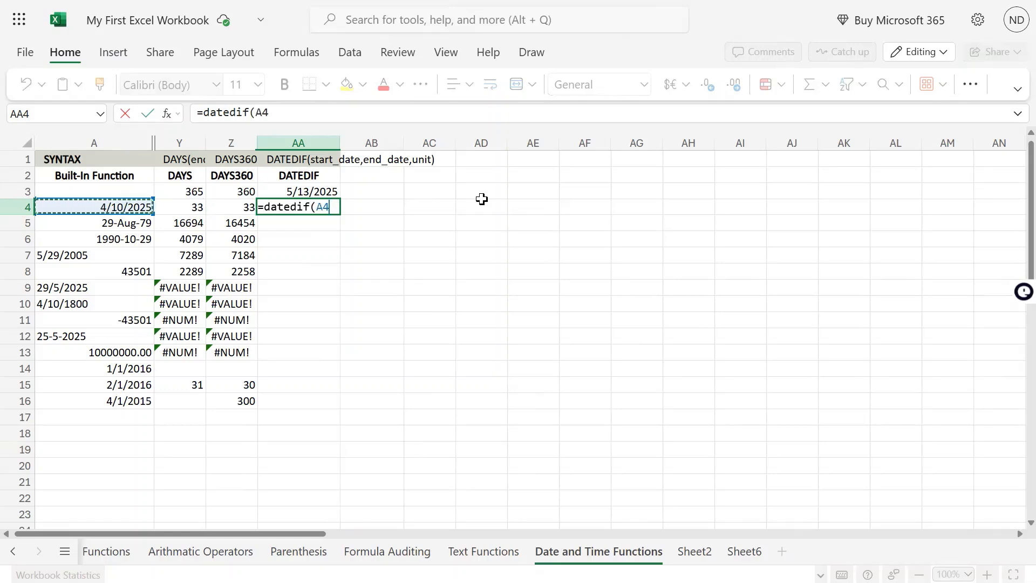
text(,)
key(Up)
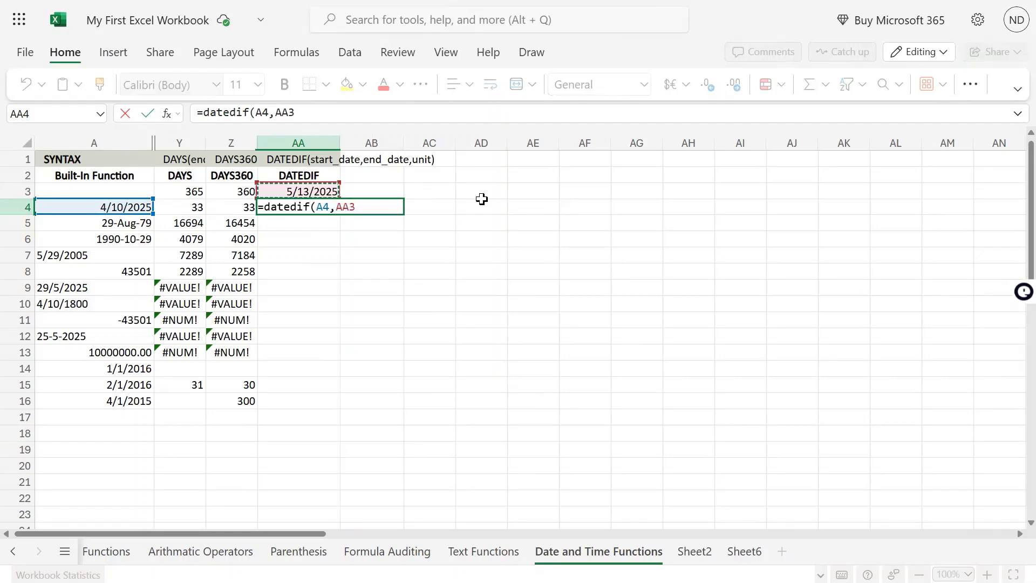
text(,)
text("D"))
key(Return)
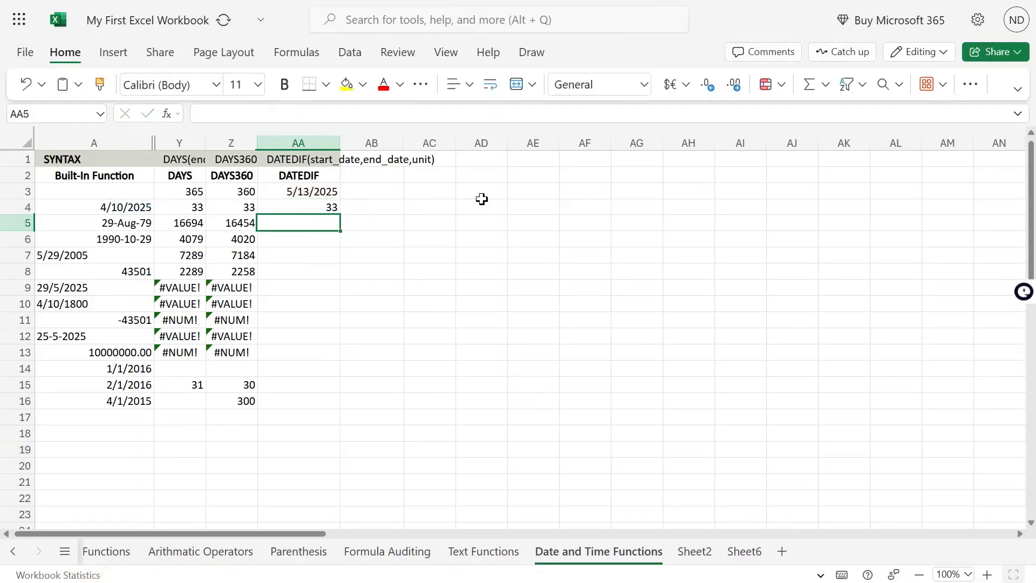
Change the unit argument of the DATEDIF formula in AA4 to "M" for complete months
key(Up)
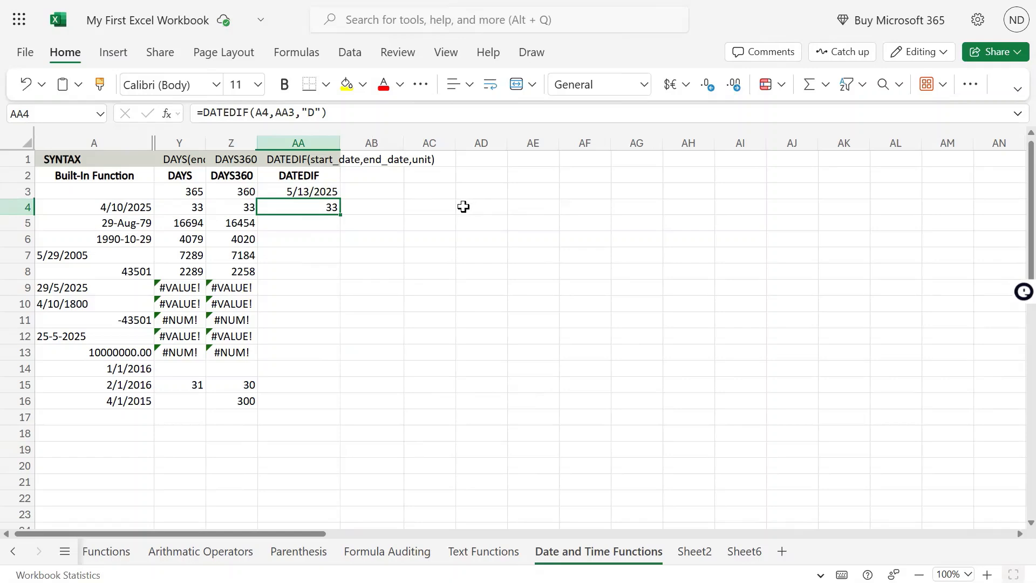
key(F2)
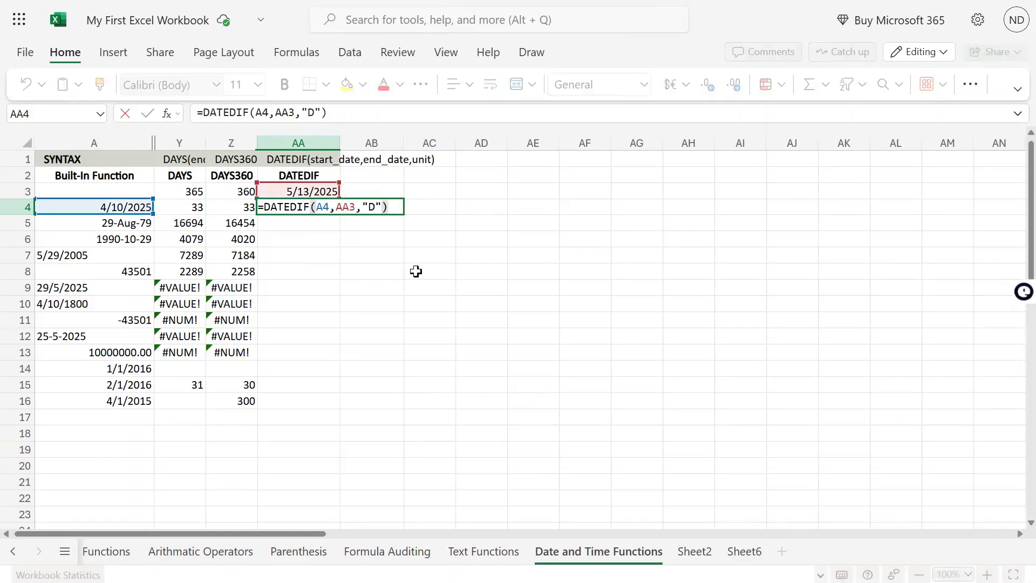
key(BackSpace)
text(M)
key(Return)
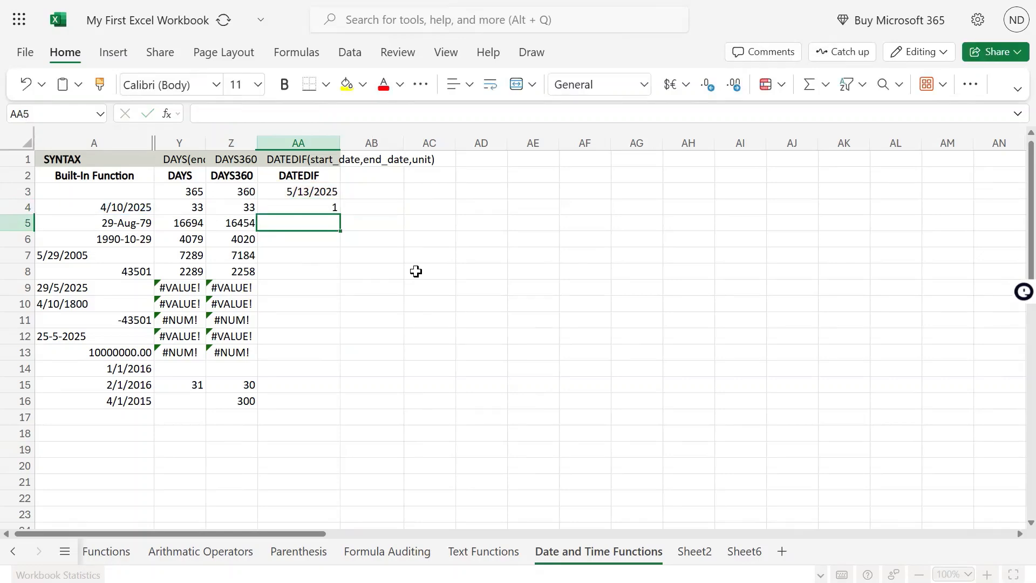
key(Up)
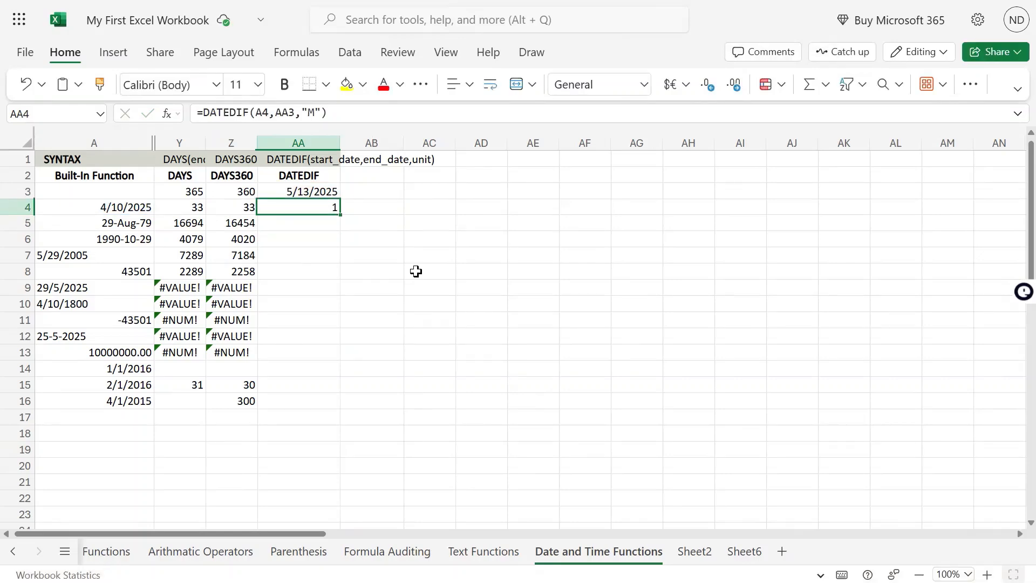
key(Up)
key(F2)
key(Left)
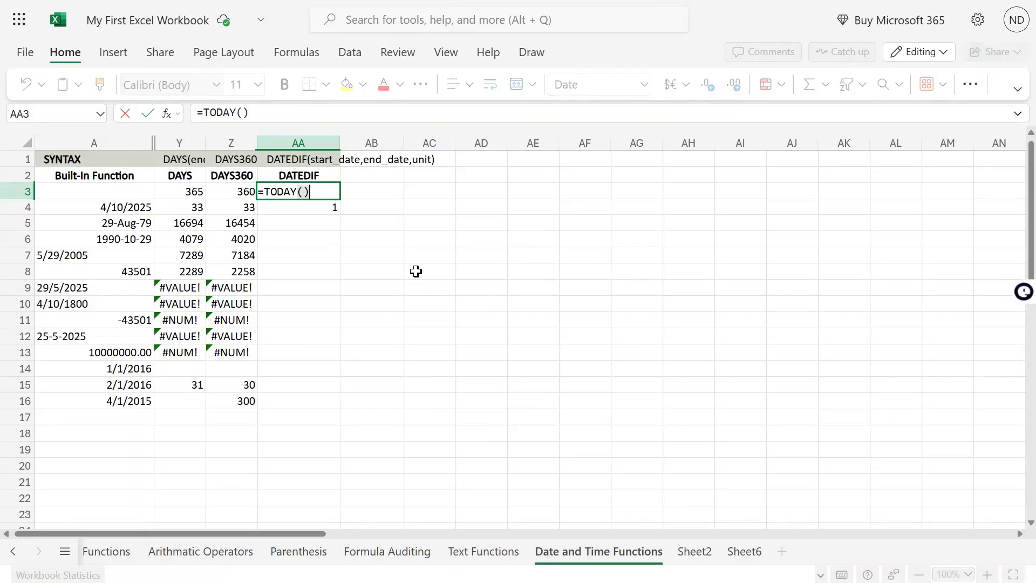
key(Escape)
Change the start date in A4 to 12/10/2024 and check the DATEDIF result in AA4
key(Down)
key(Home)
key(F2)
key(Left)
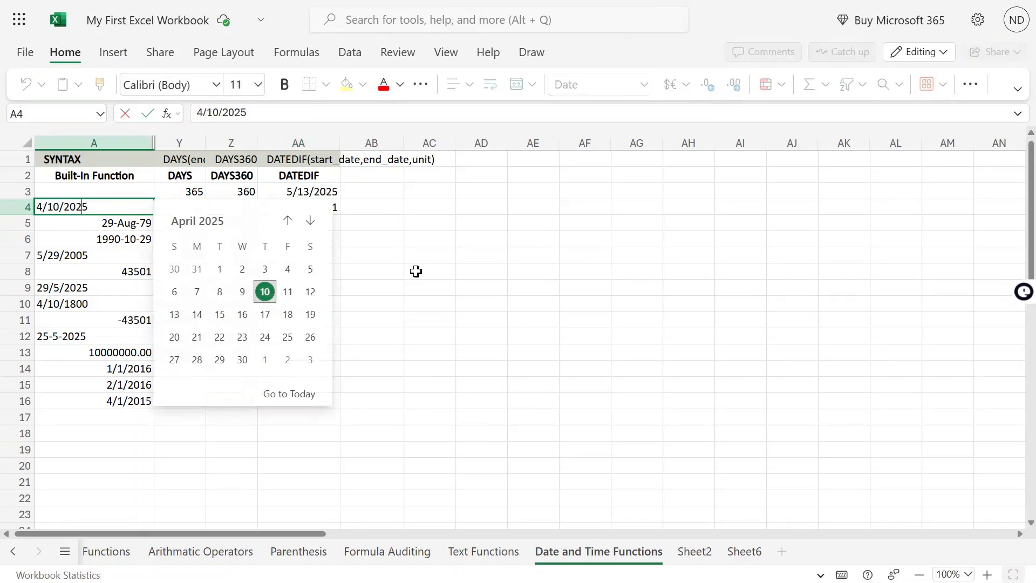
key(Left)
key(Left)
key(Left)
key(Left)
key(BackSpace)
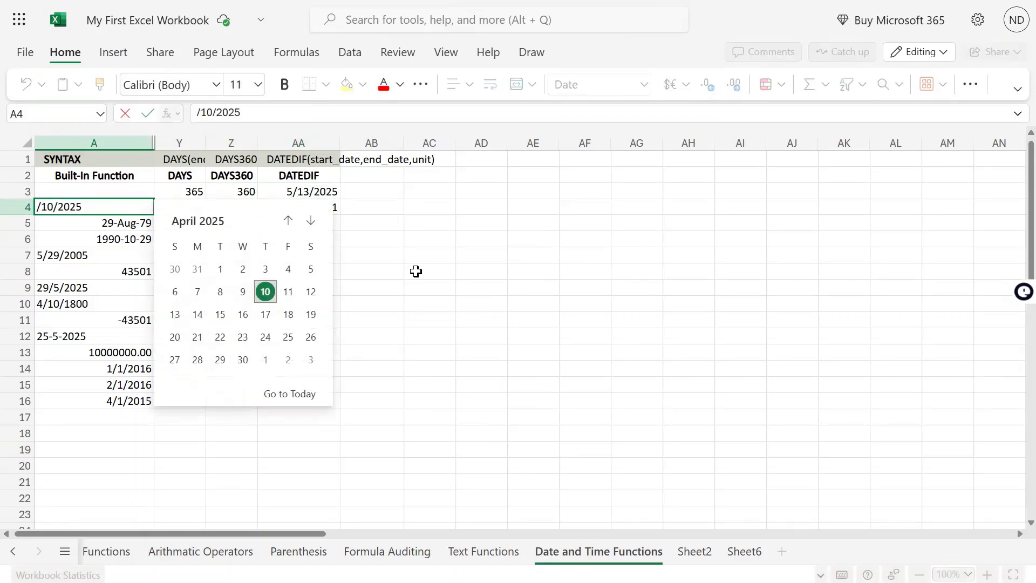
text(12)
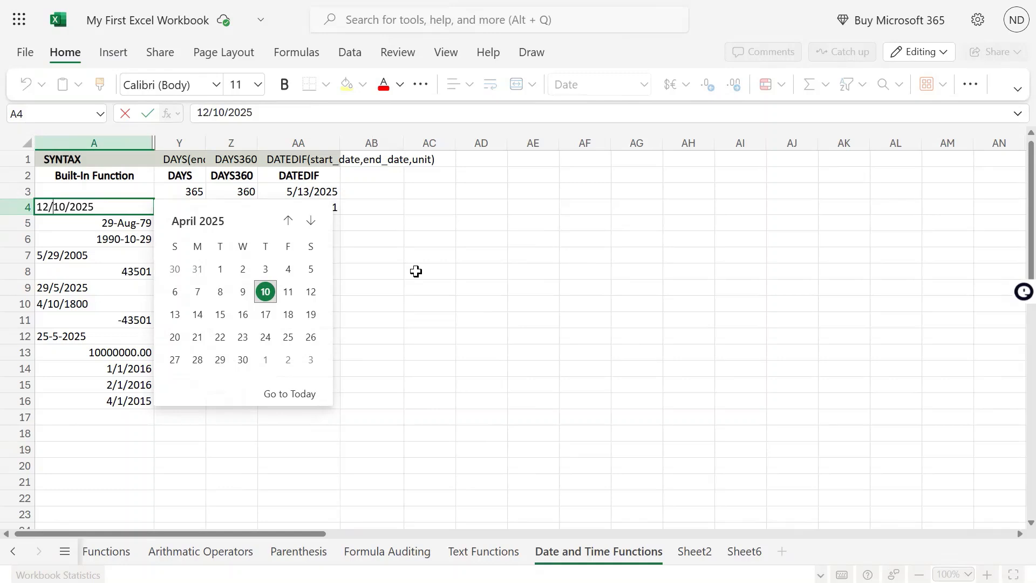
key(BackSpace)
text(4)
key(Return)
key(Right)
key(Right)
key(Right)
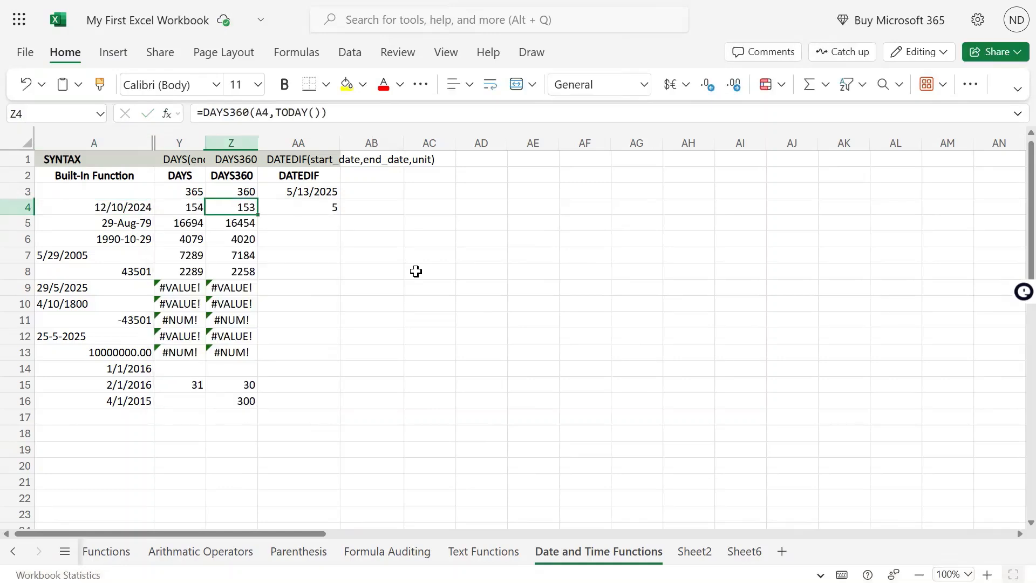
key(Up)
key(Down)
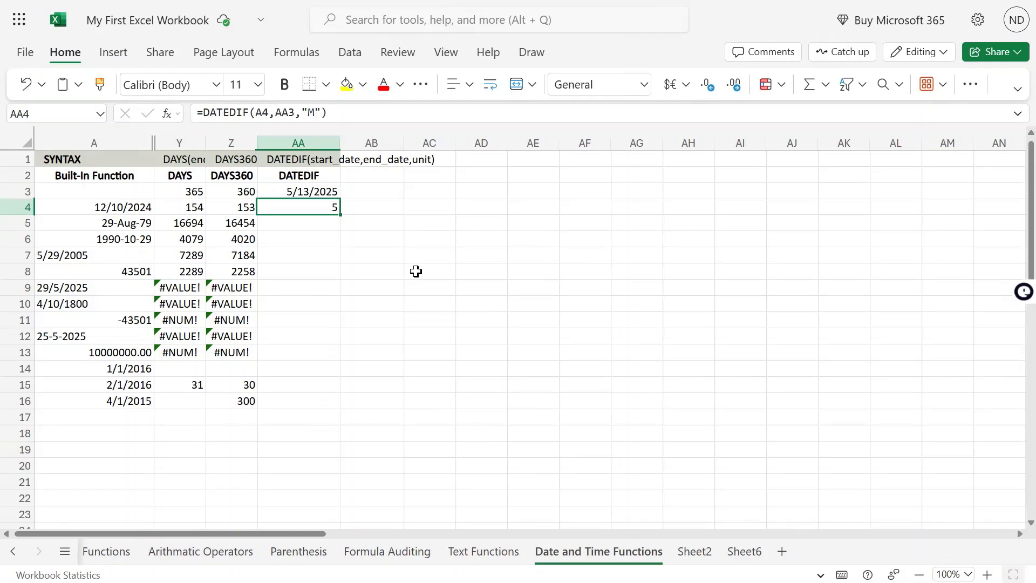
Change the month of the start date in A4 so that it reads 11/10/2024
key(Left)
key(Left)
key(Left)
key(F2)
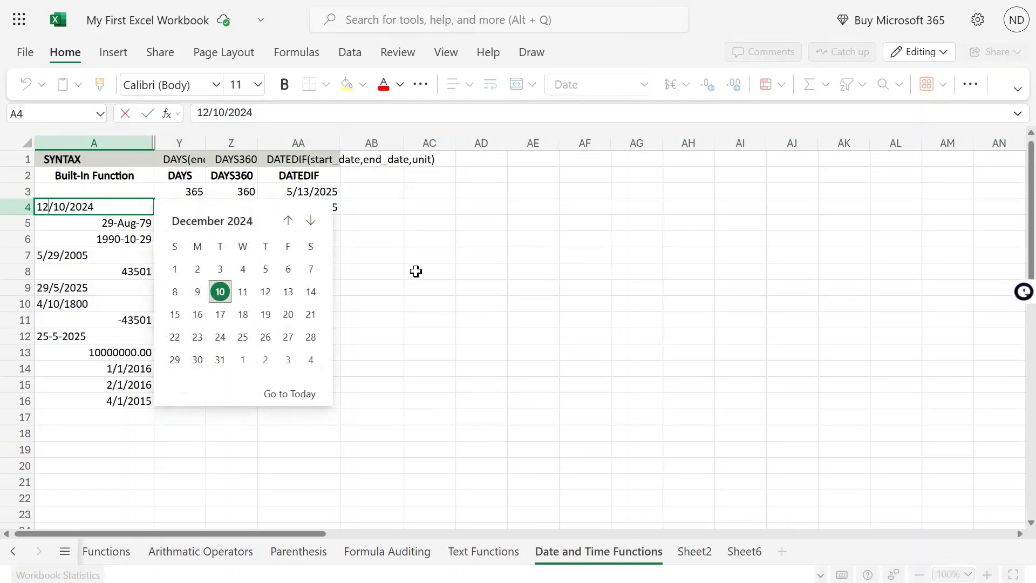
key(Home)
key(Right)
key(Right)
key(BackSpace)
text(1)
key(Return)
key(Up)
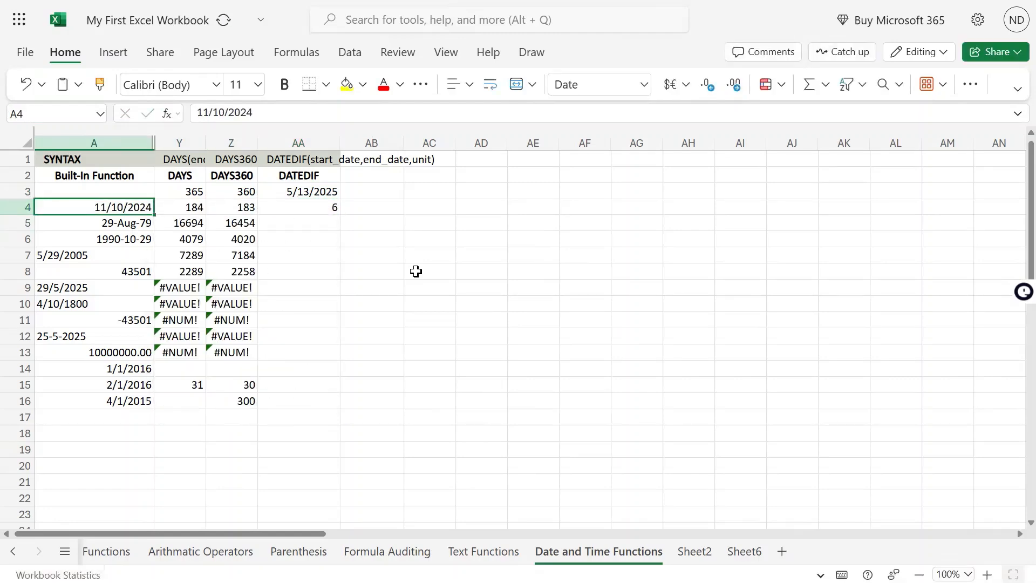
Examine the DATEDIF formula in AA4 together with its start date in A4 and end date in AA3
key(Right)
key(Right)
key(Right)
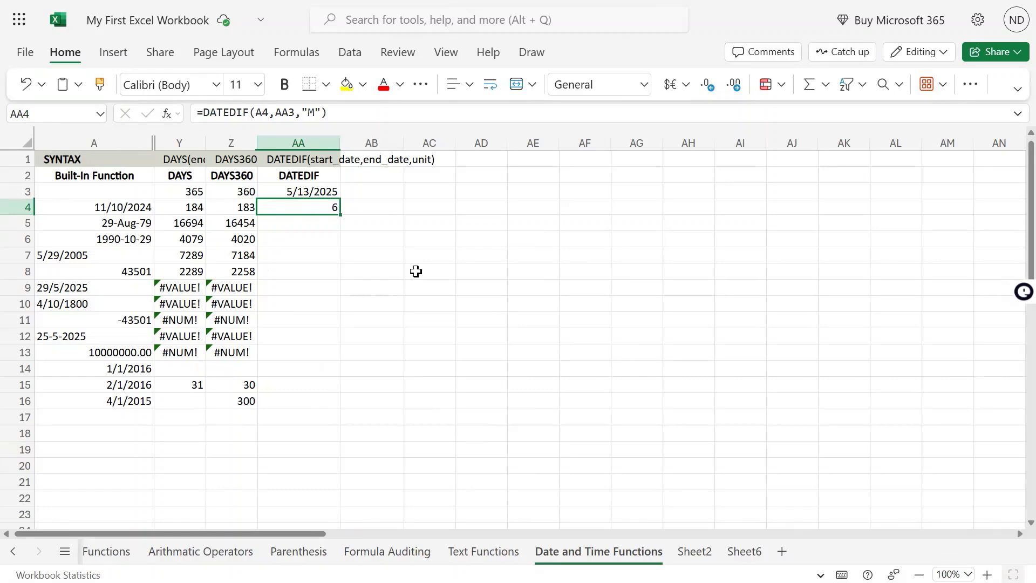
key(Up)
key(Left)
key(Left)
key(Left)
key(Down)
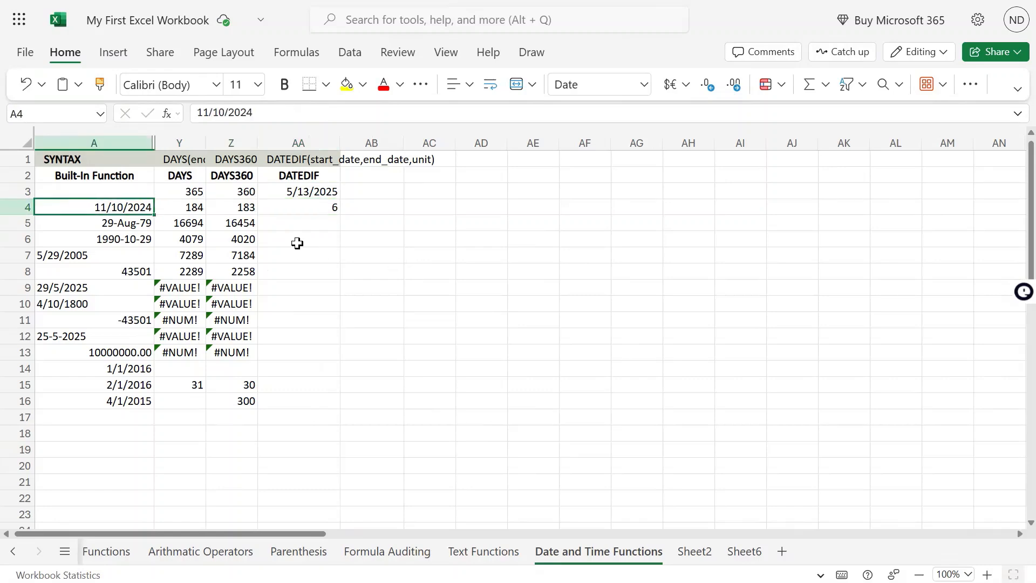
click(311, 190)
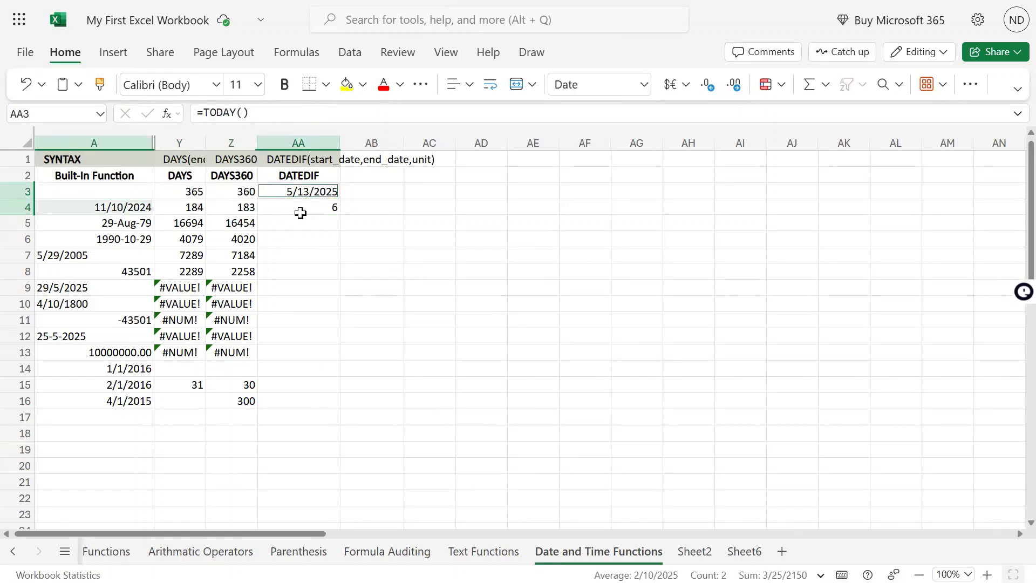
Change the unit argument of the DATEDIF formula in AA4 to "Y" for complete years
click(320, 207)
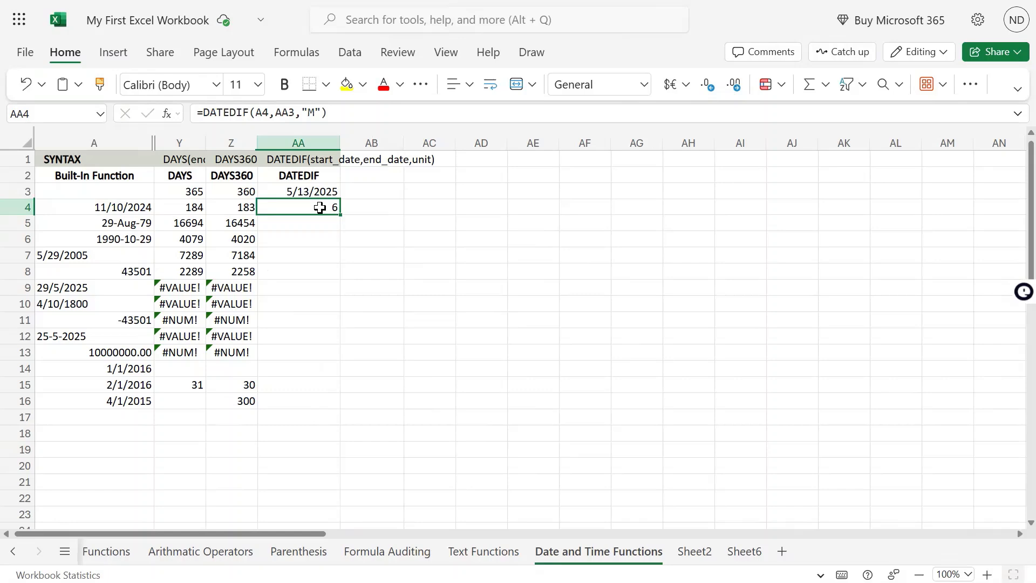
key(F2)
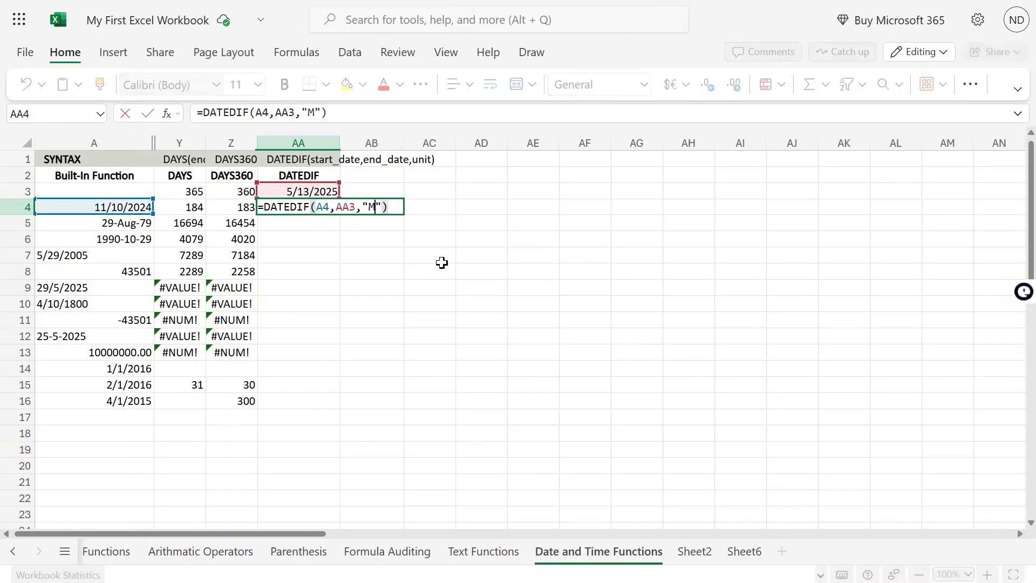
key(BackSpace)
text(Y)
key(Return)
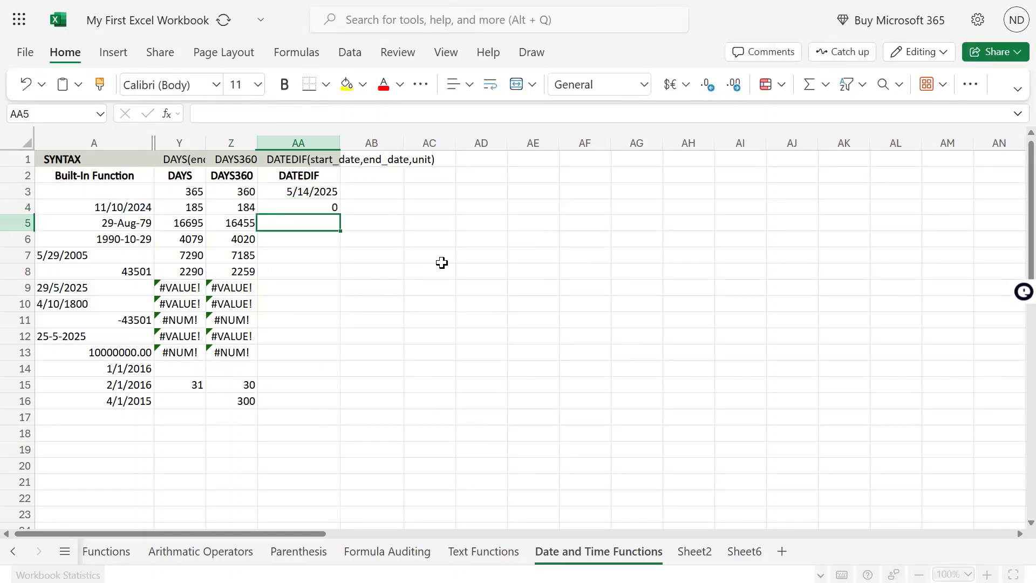
Change the year of the start date in A4 so that it reads 11/10/2023
key(Up)
key(Up)
key(Left)
key(Left)
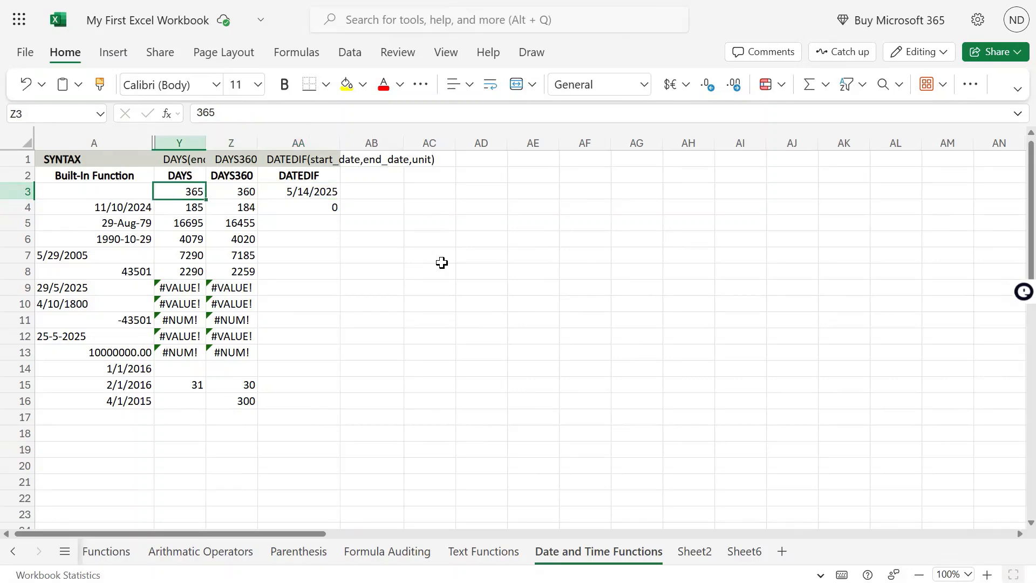
key(Left)
key(Down)
key(F2)
key(BackSpace)
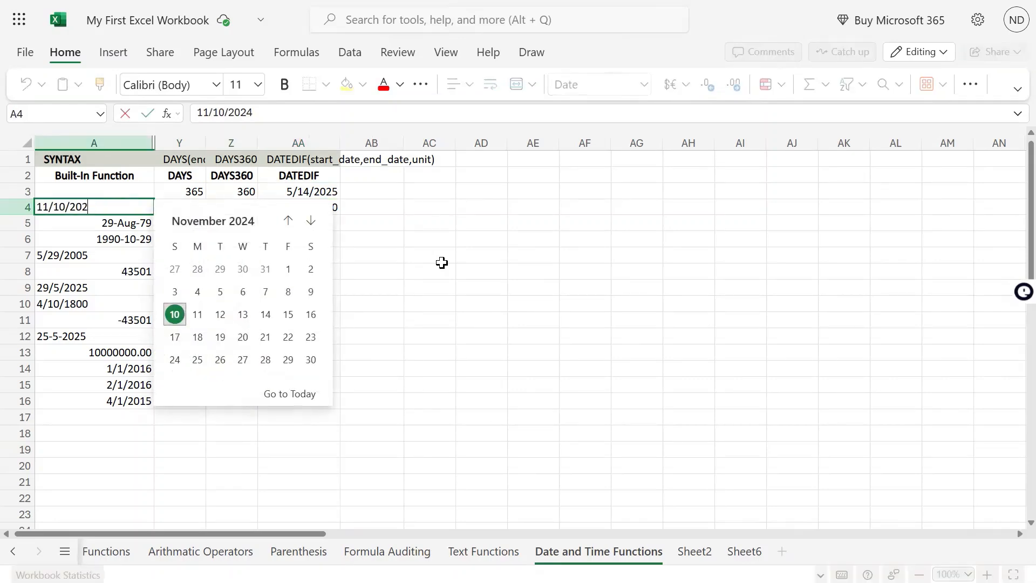
text(3)
key(Return)
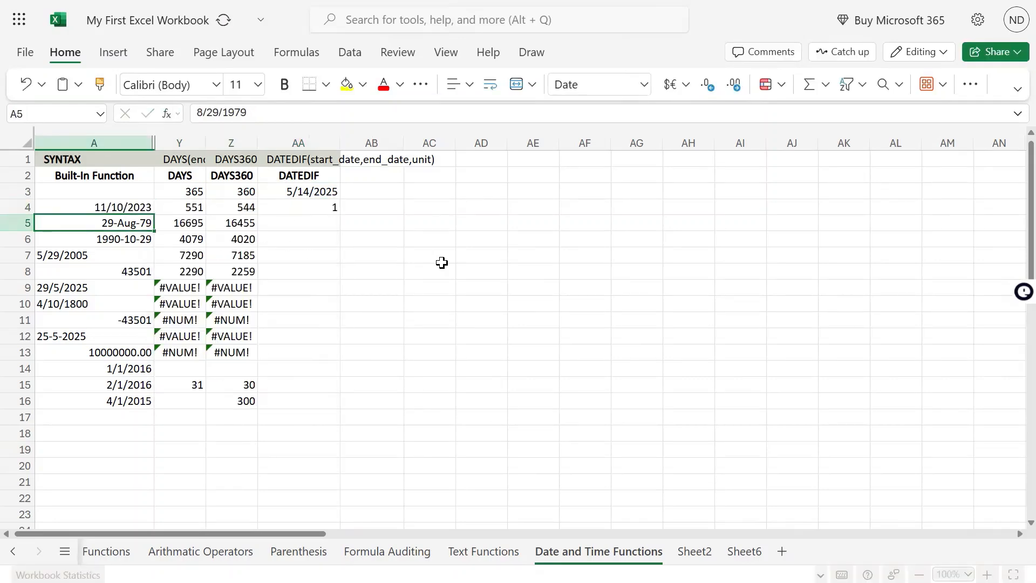
Format the DATEDIF result in AA4 as a number with two decimal places and check its formula
key(Up)
key(Right)
key(Right)
key(Right)
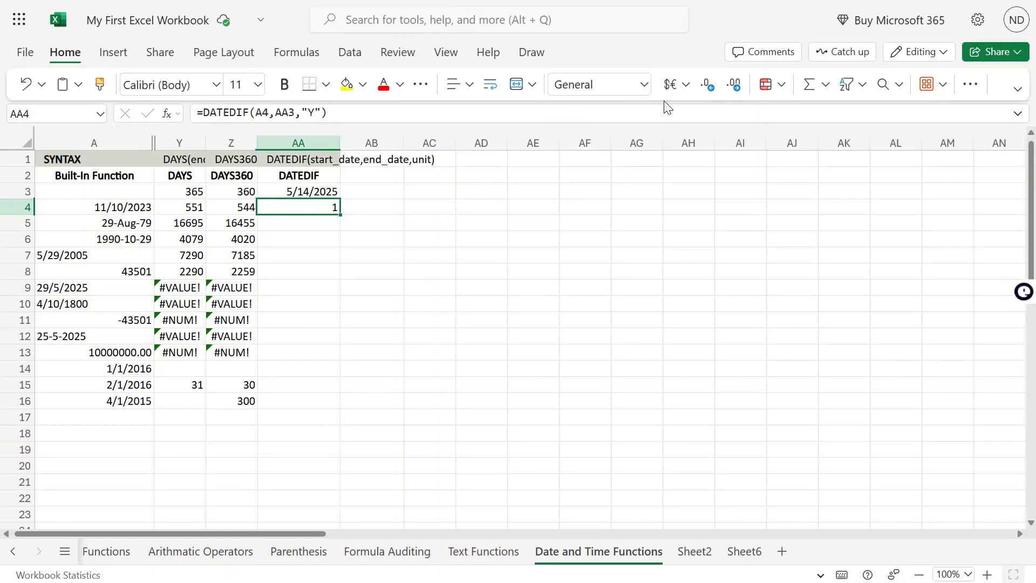
click(730, 87)
key(F2)
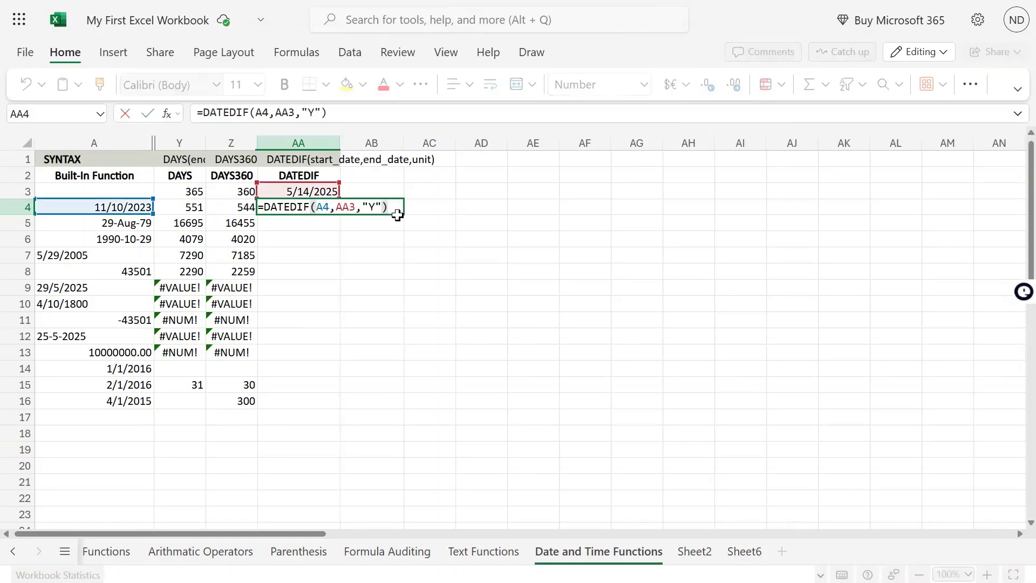
key(Escape)
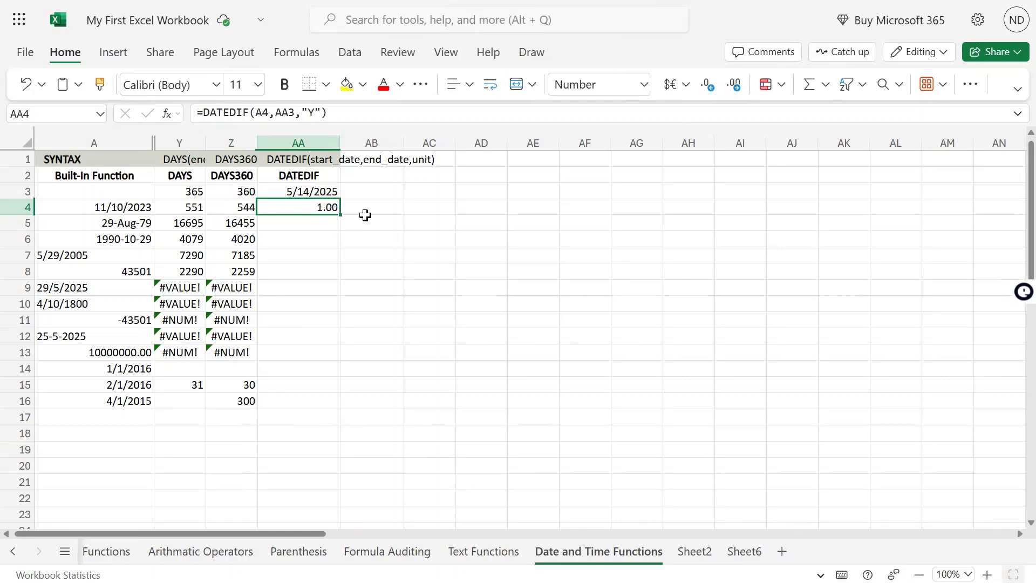
Change the unit argument of the DATEDIF formula in AA4 to "MD" for the days remaining beyond complete months
key(F2)
key(Left)
key(Left)
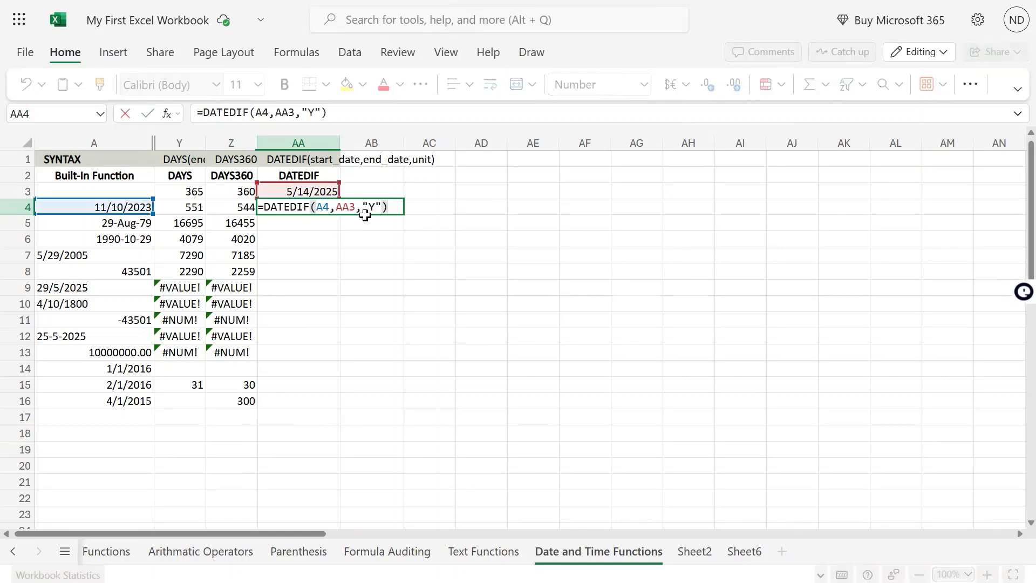
key(BackSpace)
text(MD)
key(Return)
key(Up)
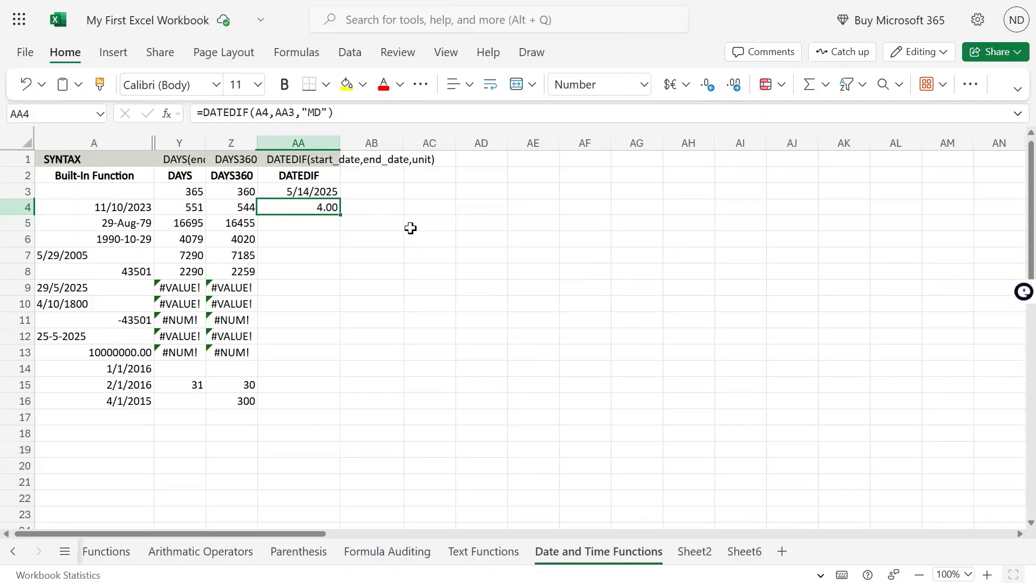
Change the unit argument of the DATEDIF formula in AA4 to "YM" for the months remaining beyond complete years
key(F2)
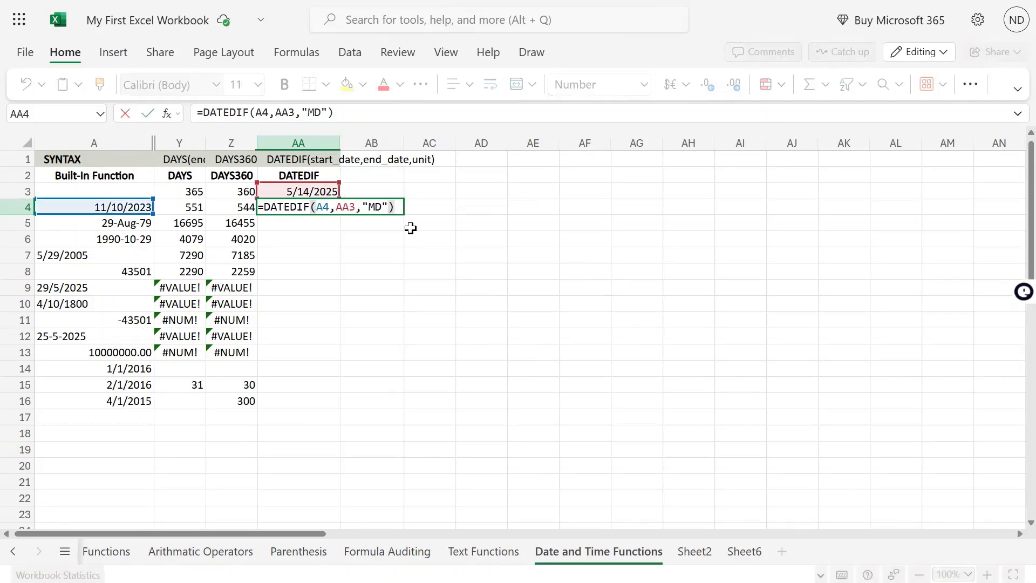
key(BackSpace)
key(BackSpace)
text(YM)
key(Return)
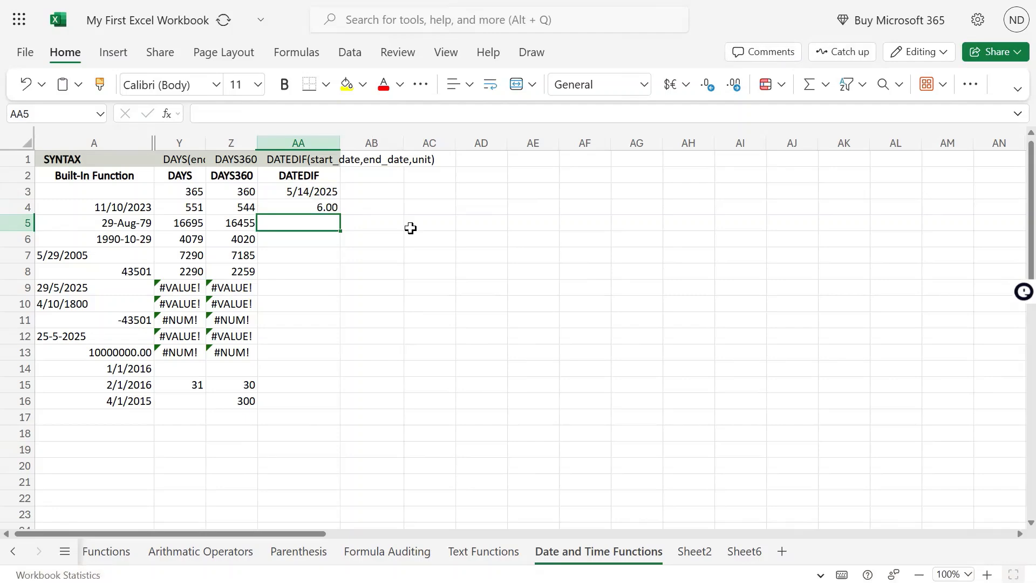
Compare the start date in A4 with the end date in AA3 to verify the month difference
key(Up)
key(Left)
key(Left)
key(Left)
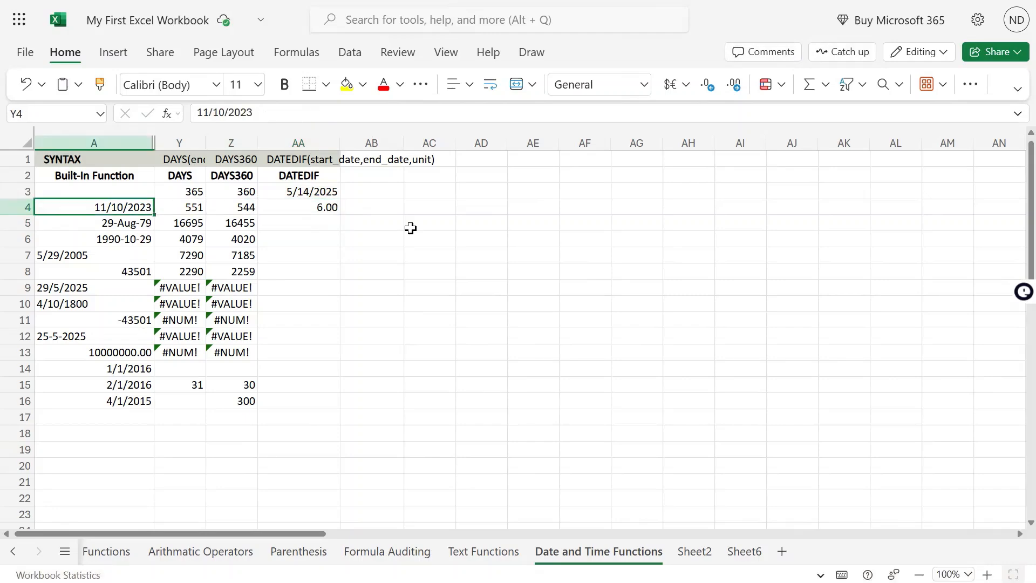
key(Right)
key(Right)
key(Up)
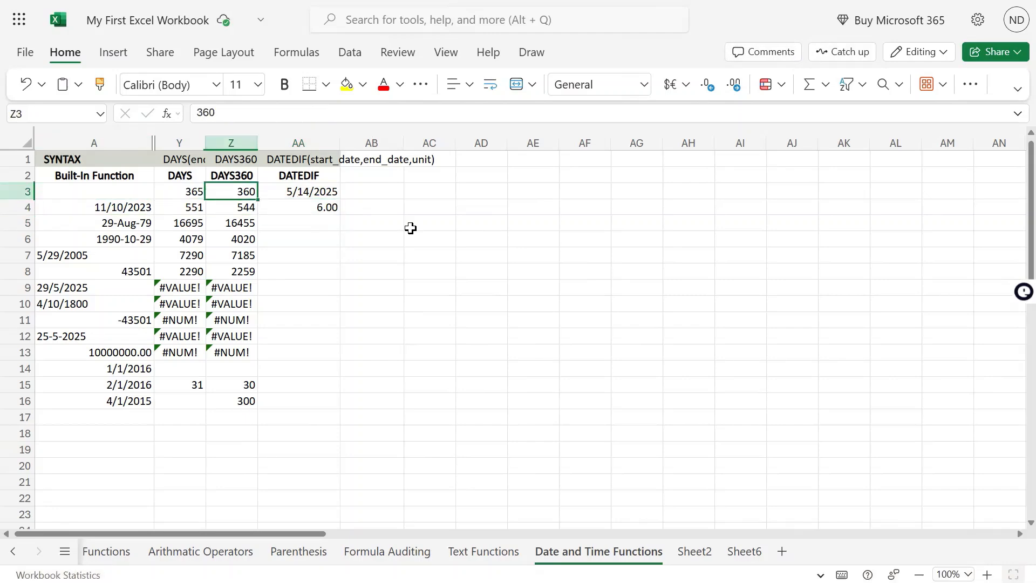
key(Right)
key(Left)
key(Left)
key(Left)
key(Down)
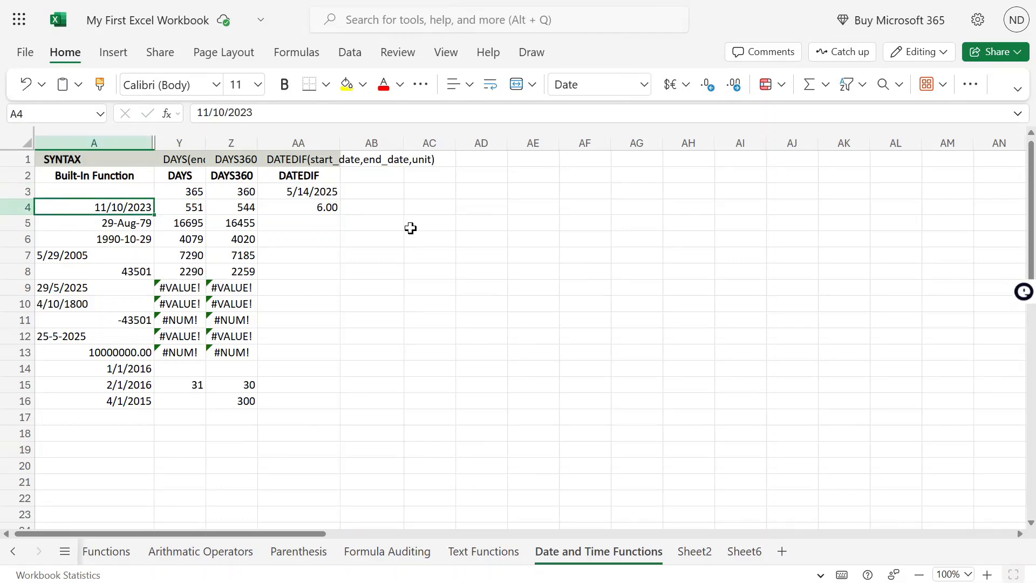
Change the unit argument of the DATEDIF formula in AA4 to "YD" for the days remaining beyond complete years
key(Right)
key(Right)
key(Right)
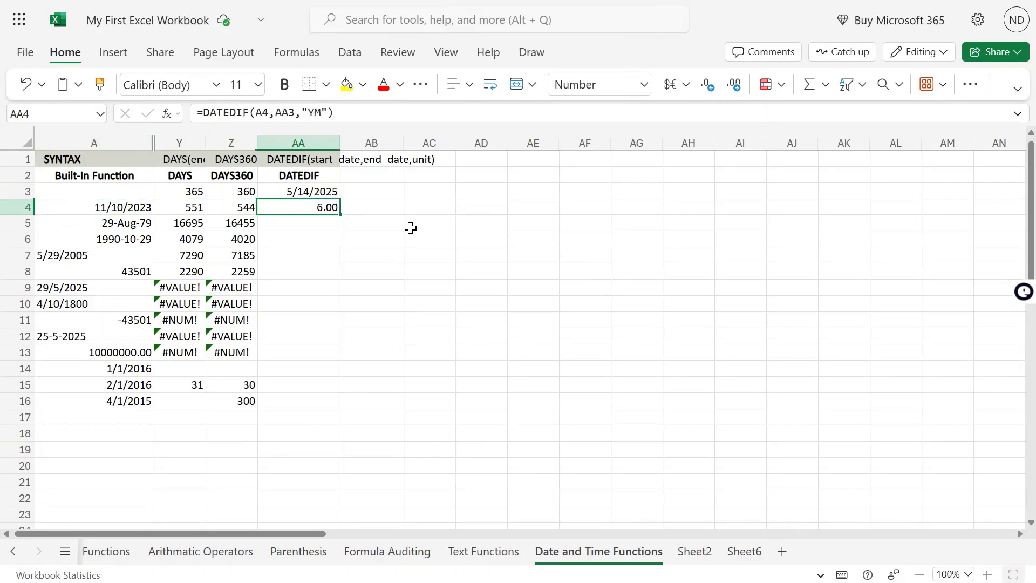
key(F2)
key(Left)
key(Left)
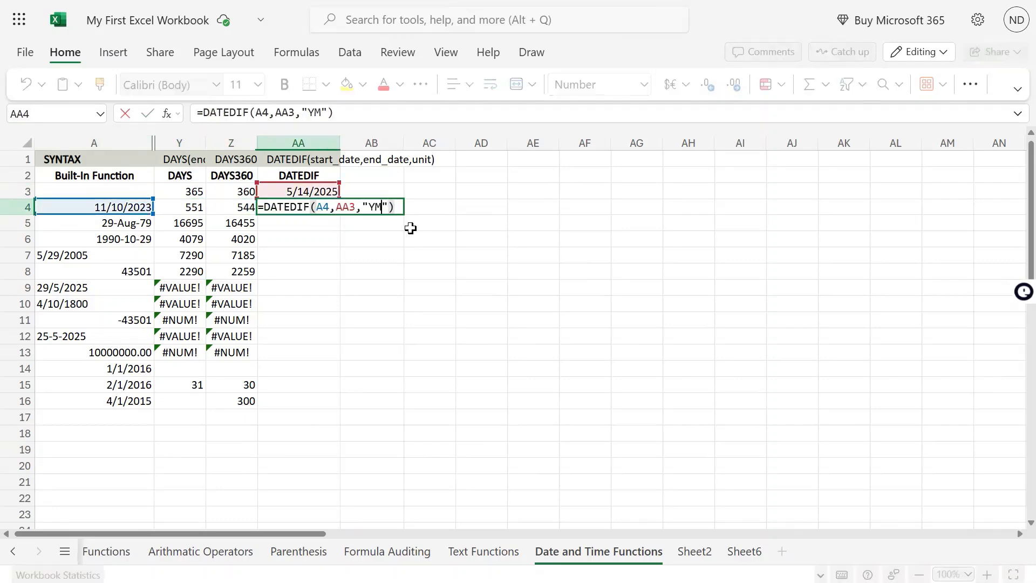
key(BackSpace)
key(BackSpace)
text(YD)
key(Return)
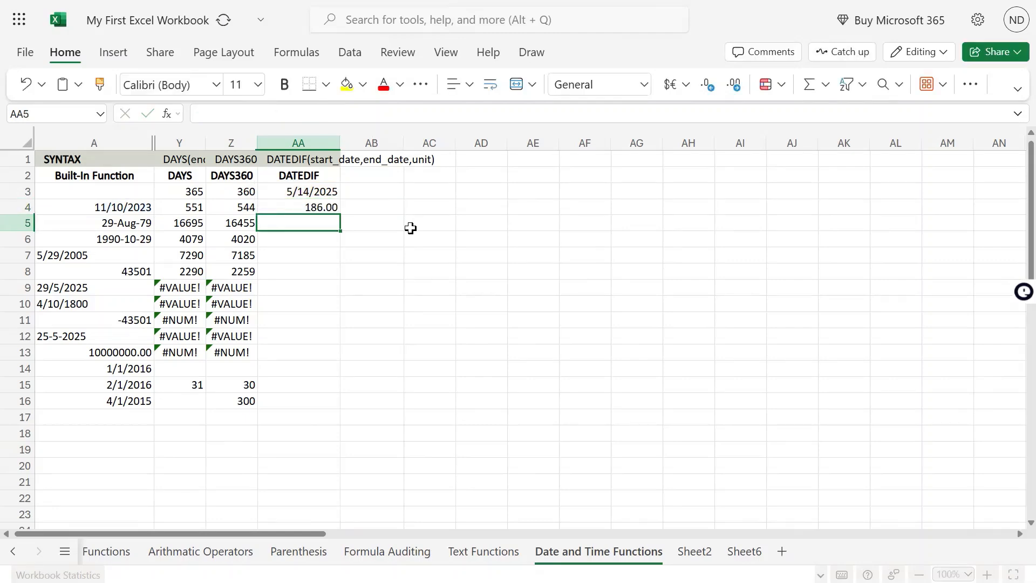
key(Up)
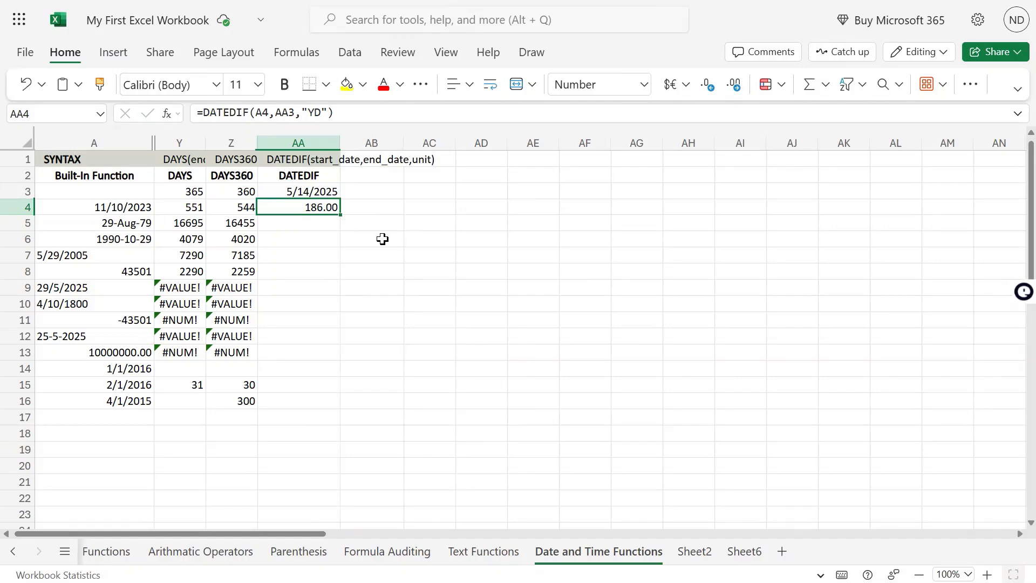
Compare the start date in A4 and the end date in AA3 against the DATEDIF formula in AA4
click(114, 204)
click(294, 191)
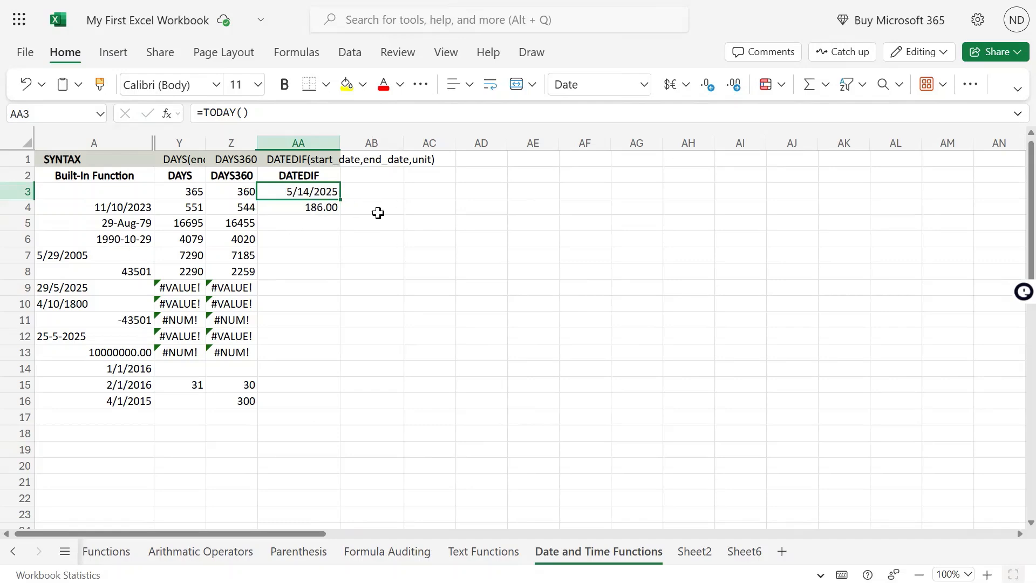
click(311, 209)
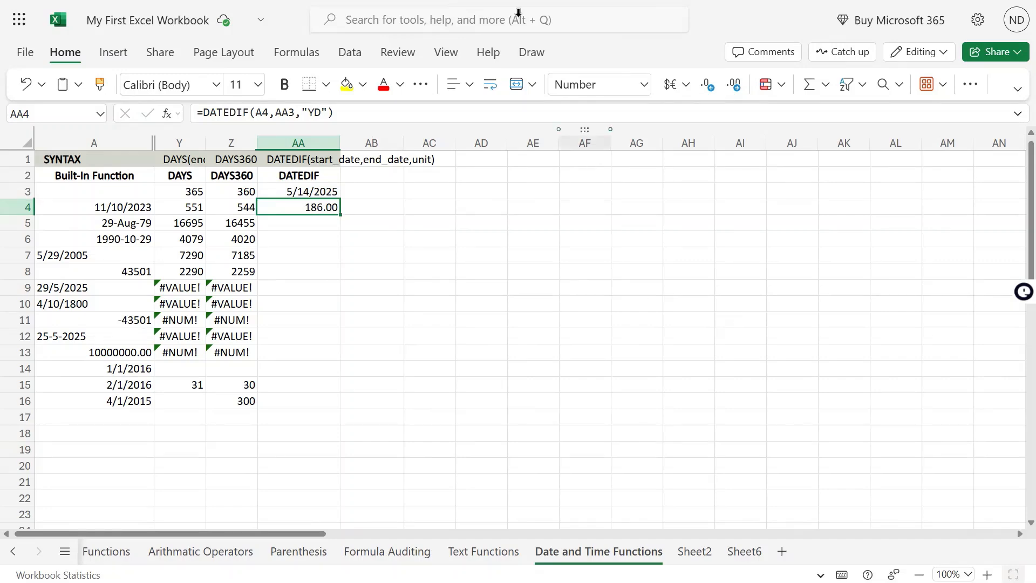
Set the unit argument of the DATEDIF formula in AA4 to "MD" to count days while ignoring months and years
mouse_move(517, 1)
key(F2)
key(Left)
key(Left)
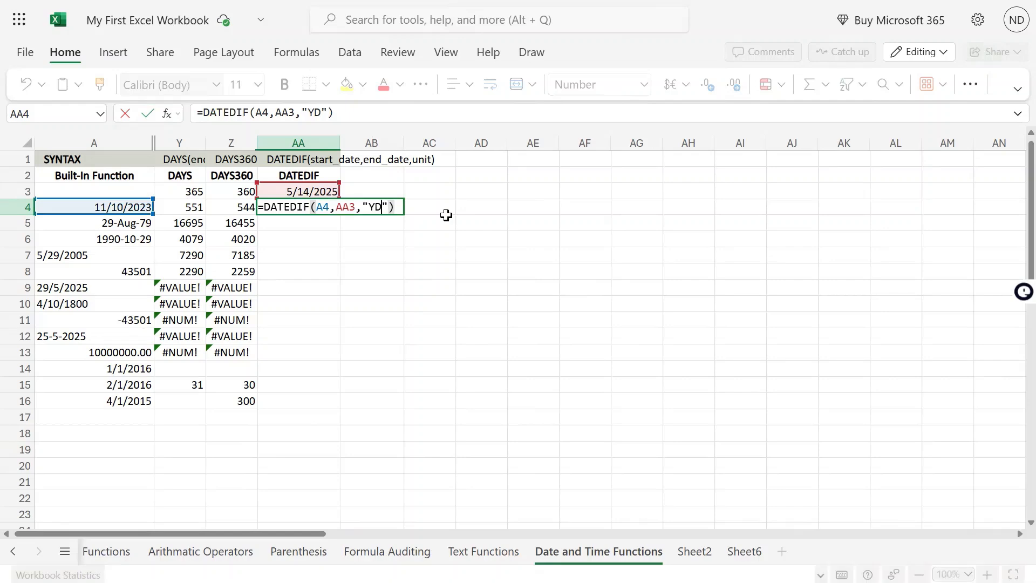
key(BackSpace)
key(BackSpace)
text(MD)
key(Return)
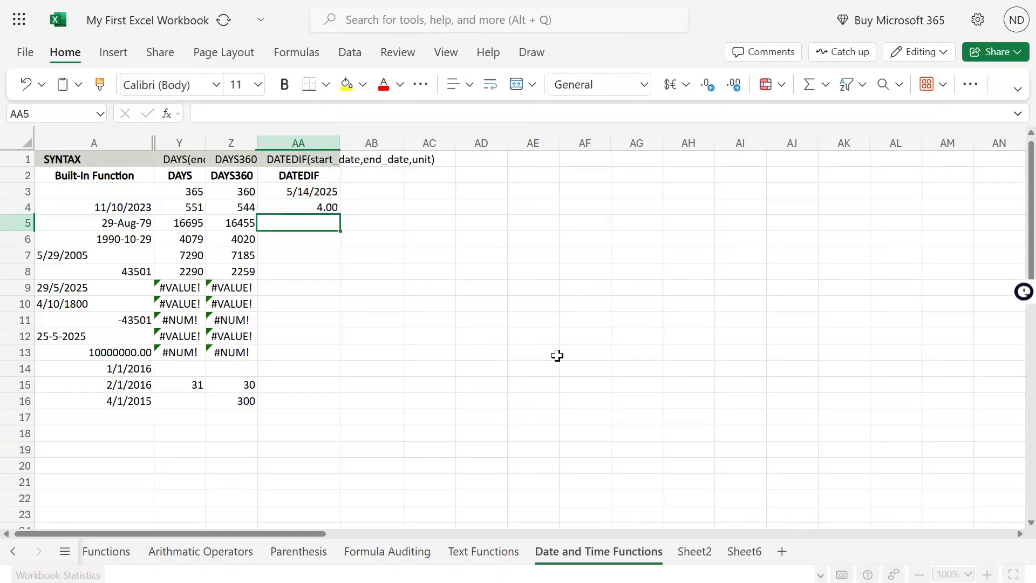
Set the unit argument of the DATEDIF formula in AA4 to "YM" to count months while ignoring years
key(Up)
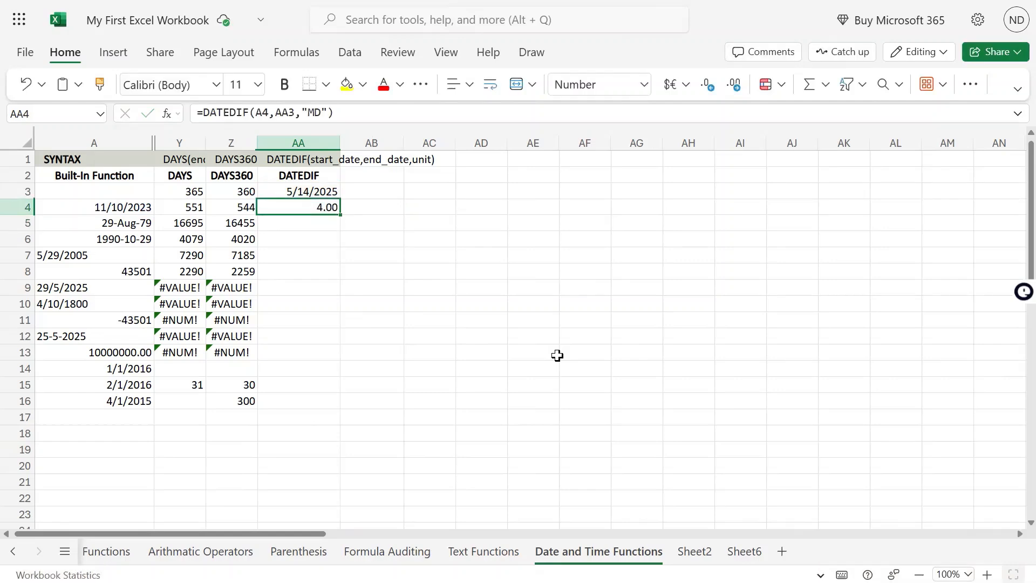
key(F2)
key(Left)
key(Left)
key(BackSpace)
key(BackSpace)
key(BackSpace)
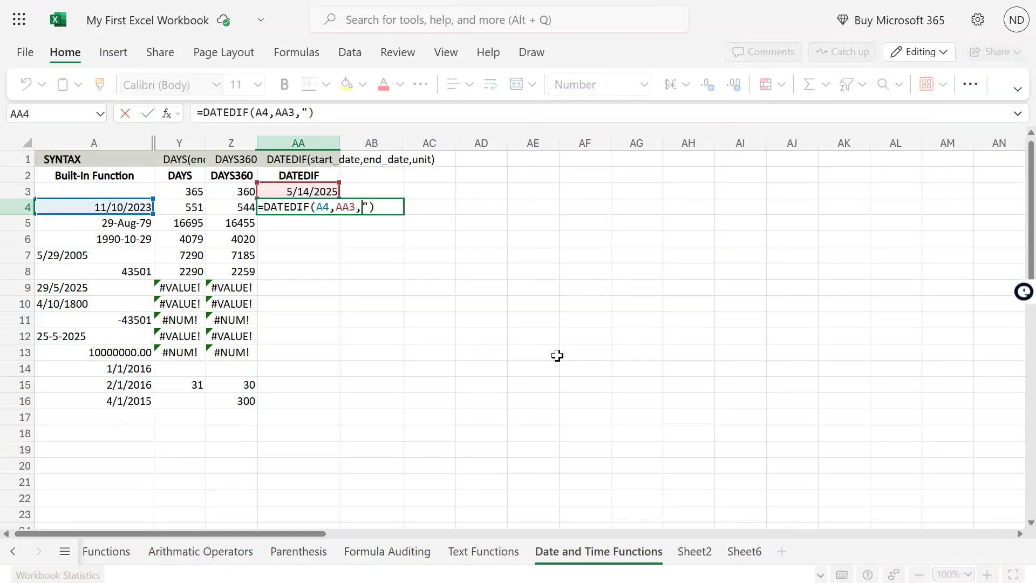
text(YM)
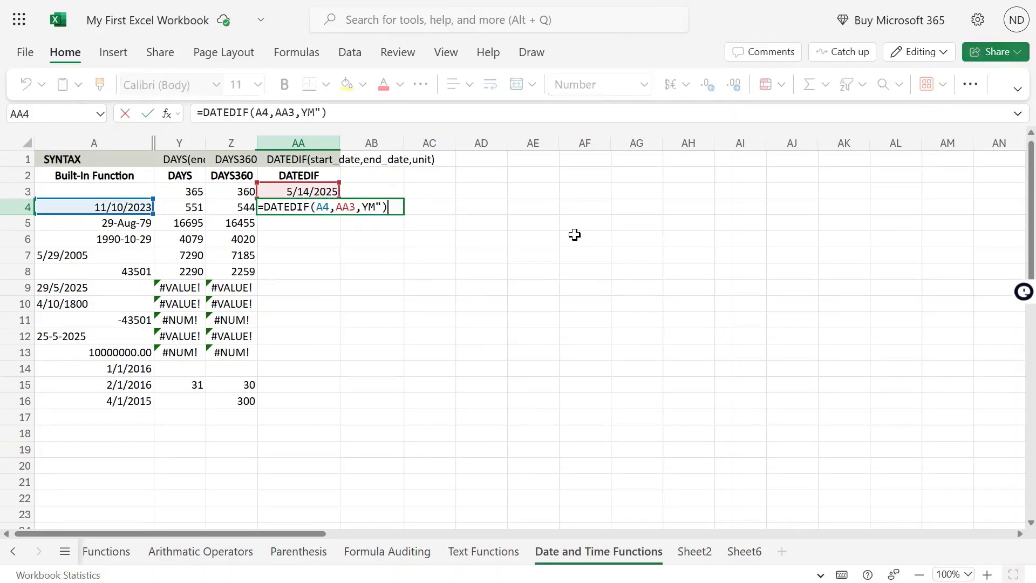
key(Left)
key(Left)
text(")
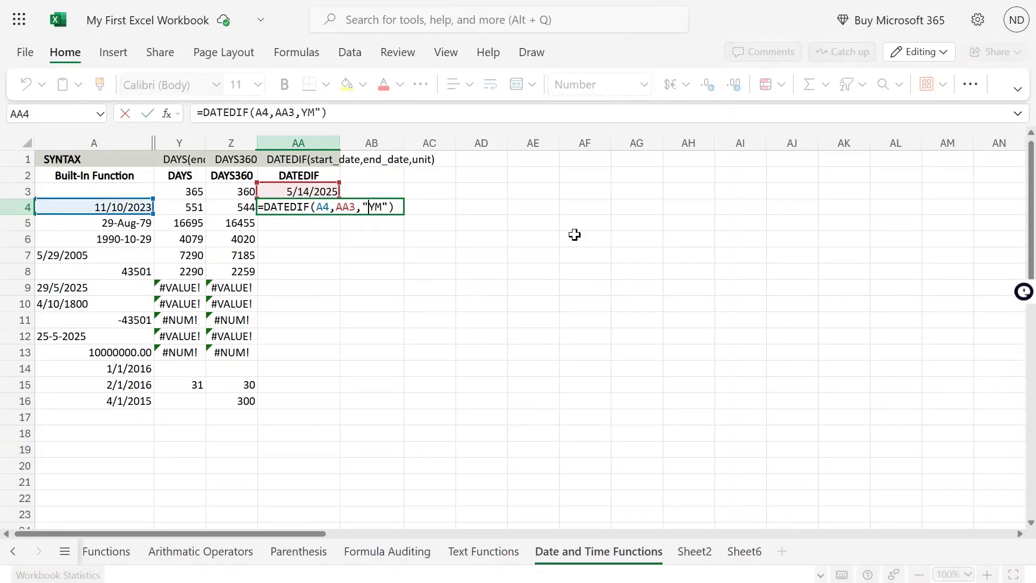
key(Return)
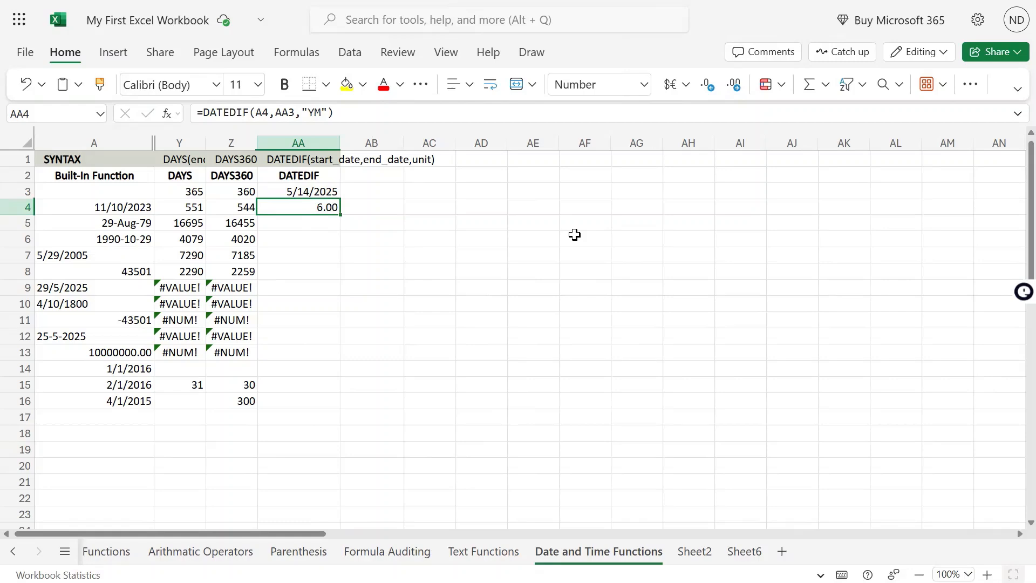
Check the start date in A4 and set the unit argument of the DATEDIF formula in AA4 to "YD"
click(112, 208)
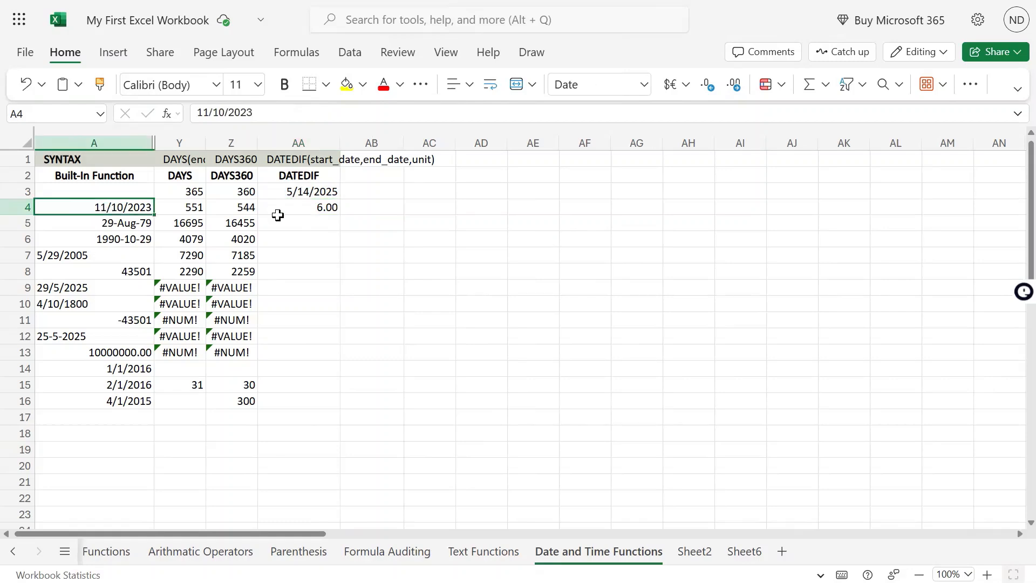
click(310, 206)
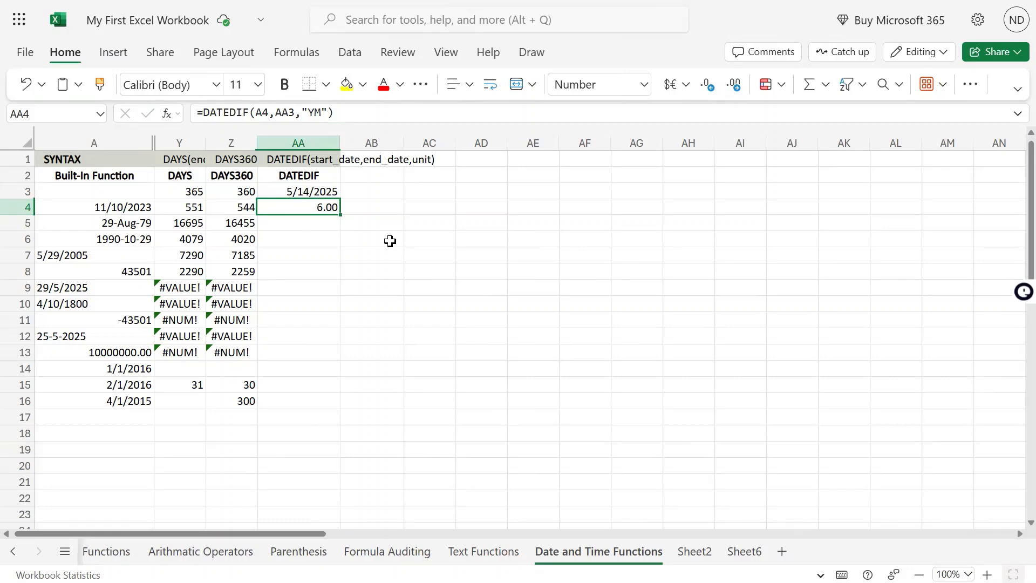
key(F2)
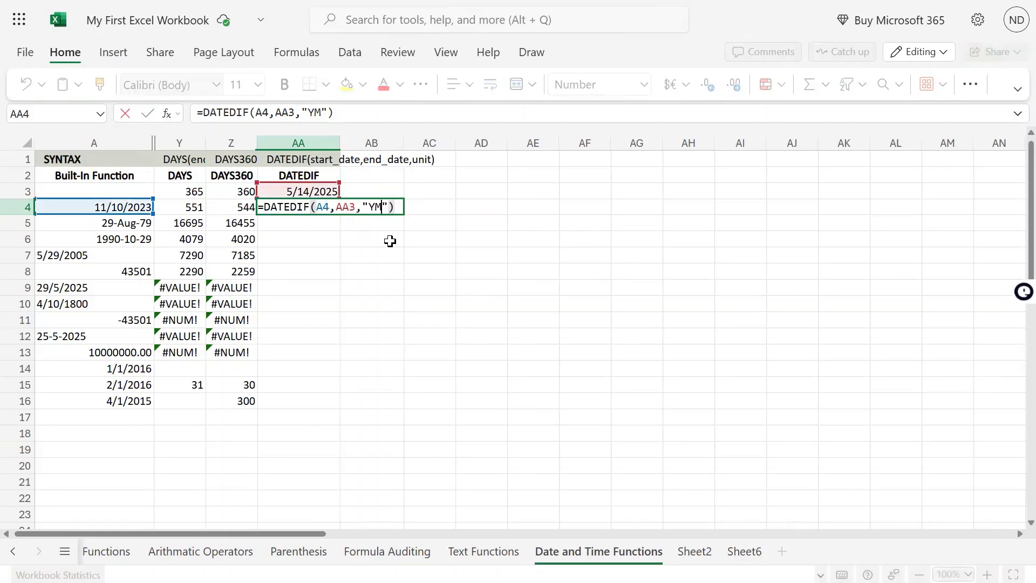
key(BackSpace)
text(D)
key(Return)
click(316, 207)
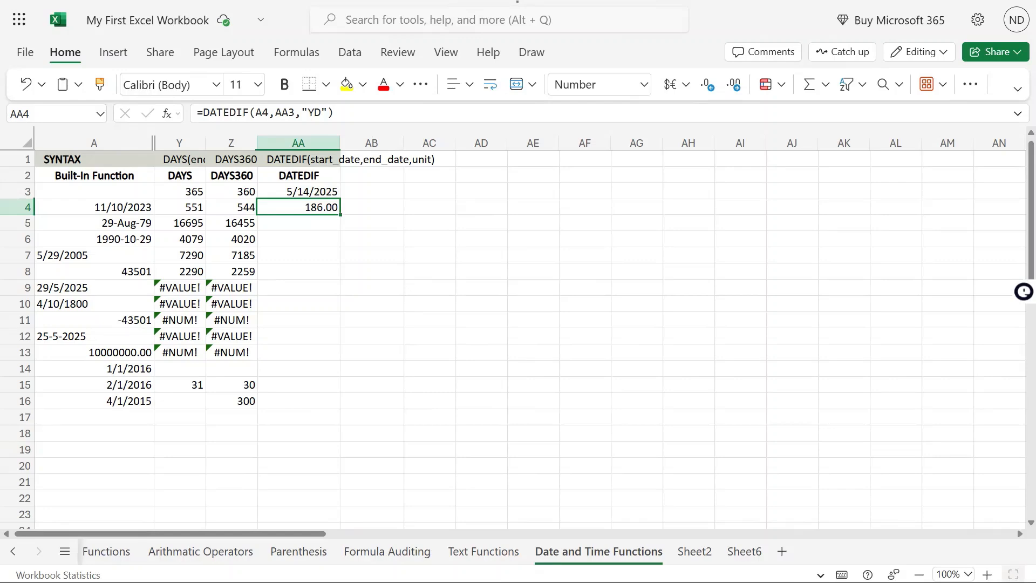
Replace the cell references in the AA4 DATEDIF formula with "5/14/2025" as the start date and "11/10/2023" as the end date
key(F2)
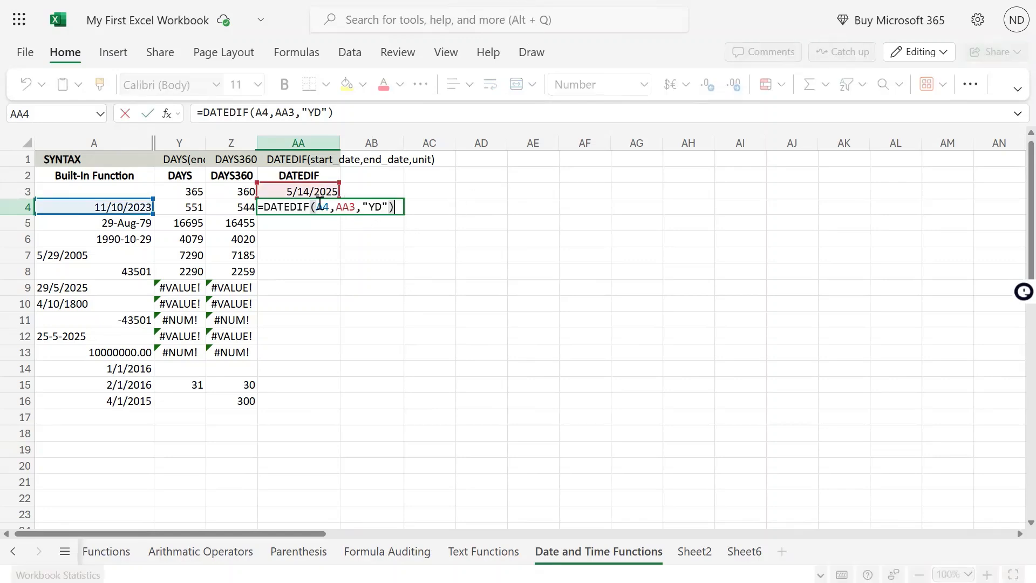
double_click(322, 207)
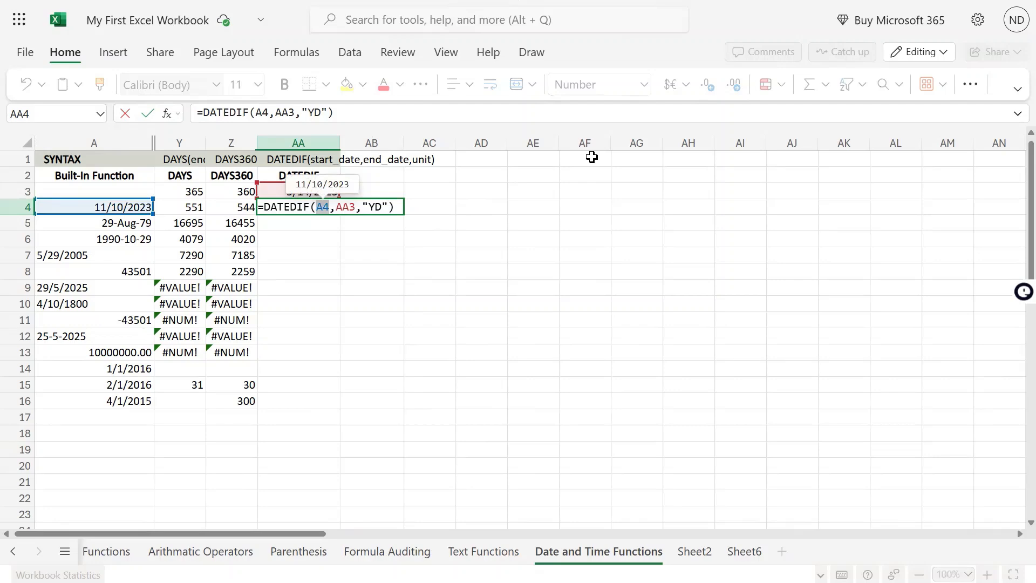
text("5/)
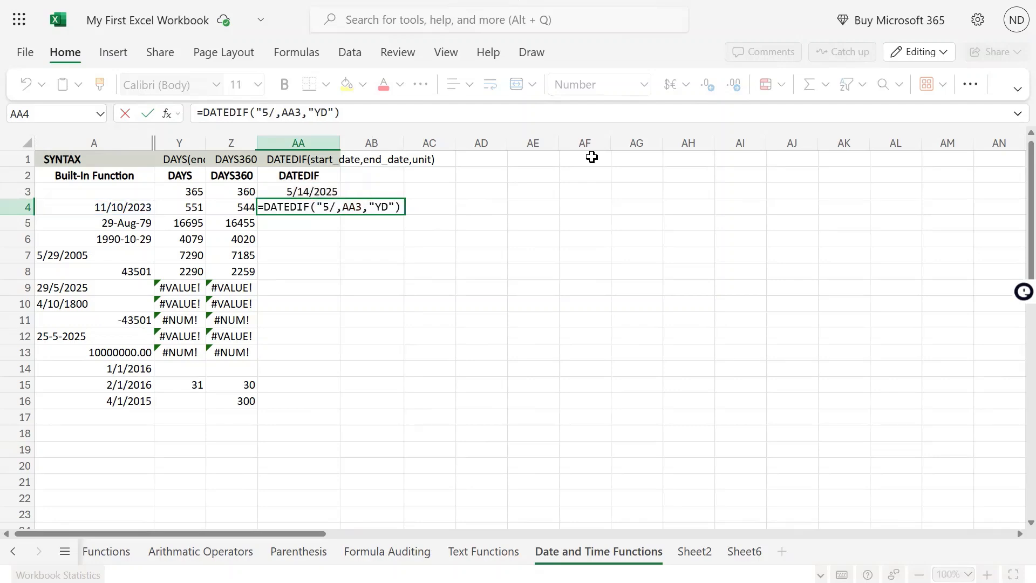
text(11)
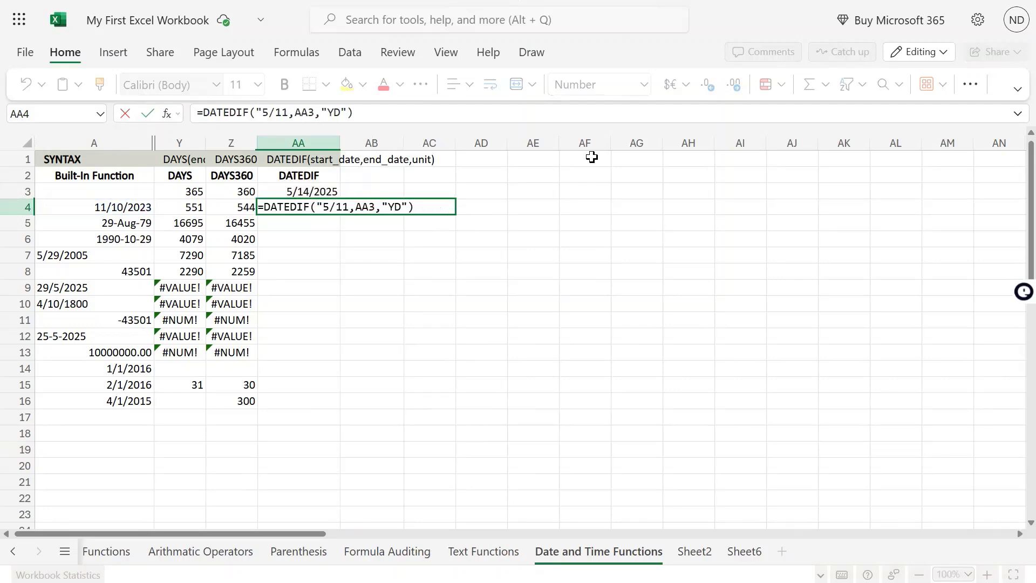
key(BackSpace)
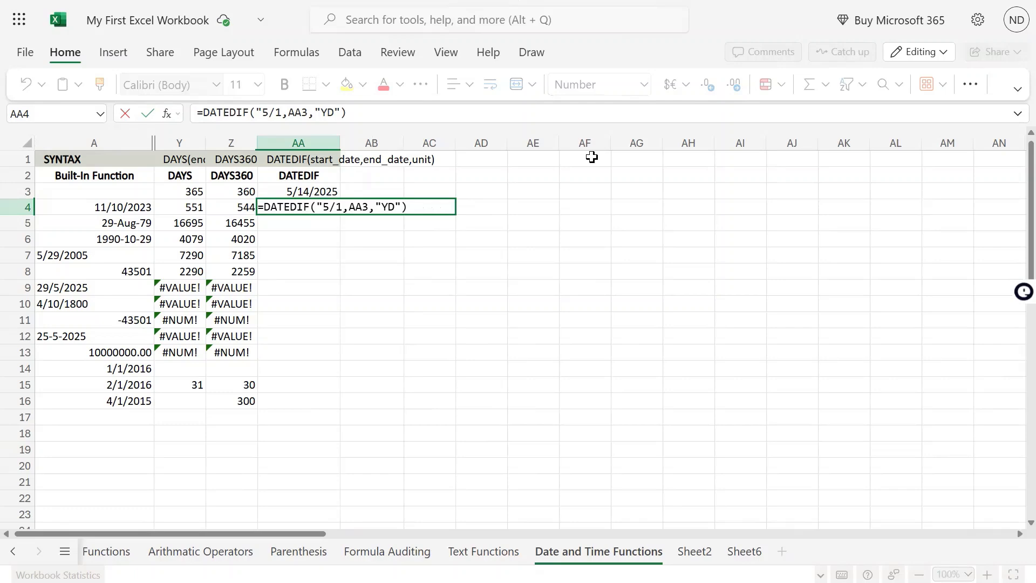
text(4/)
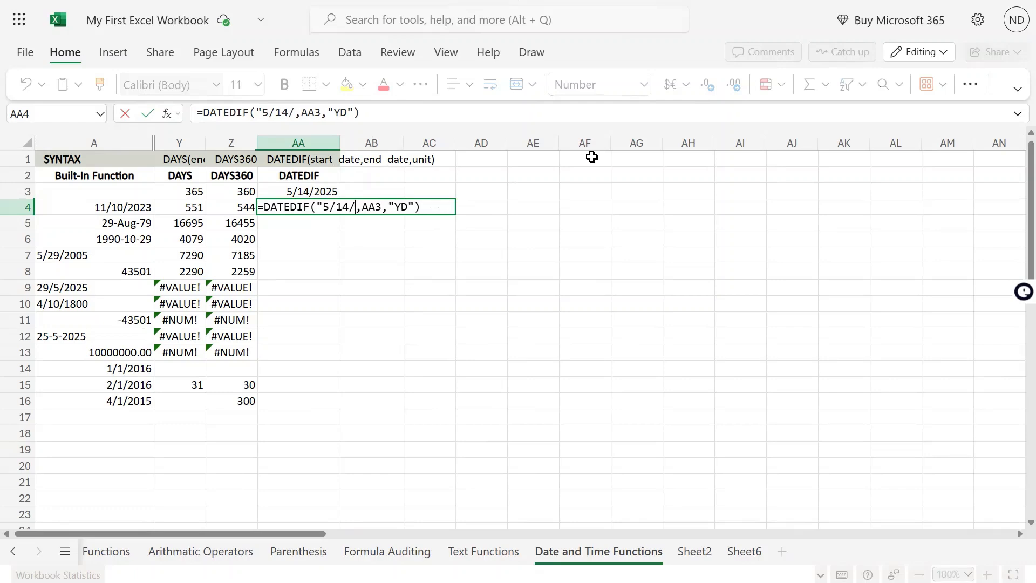
text(2025)
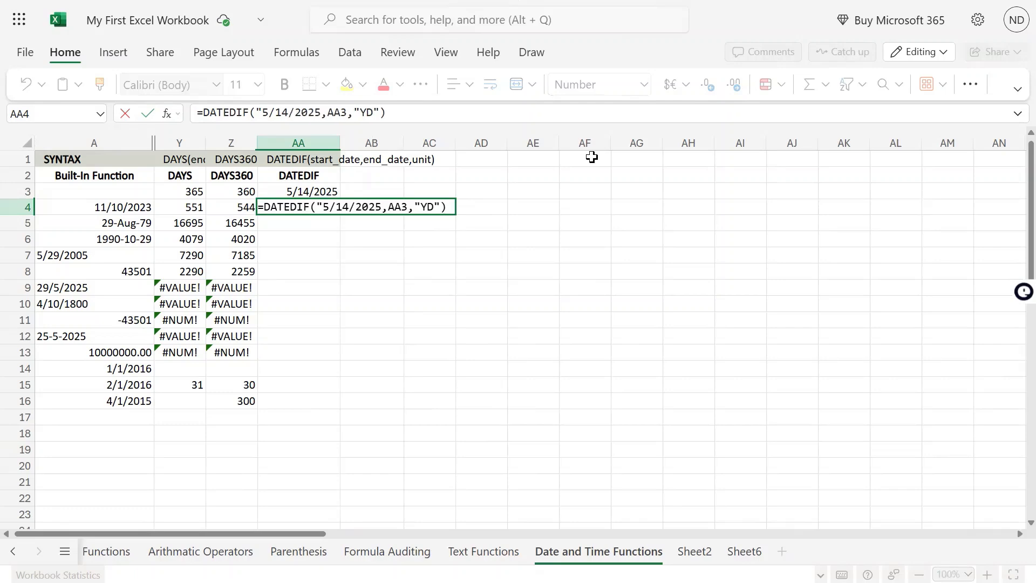
text(")
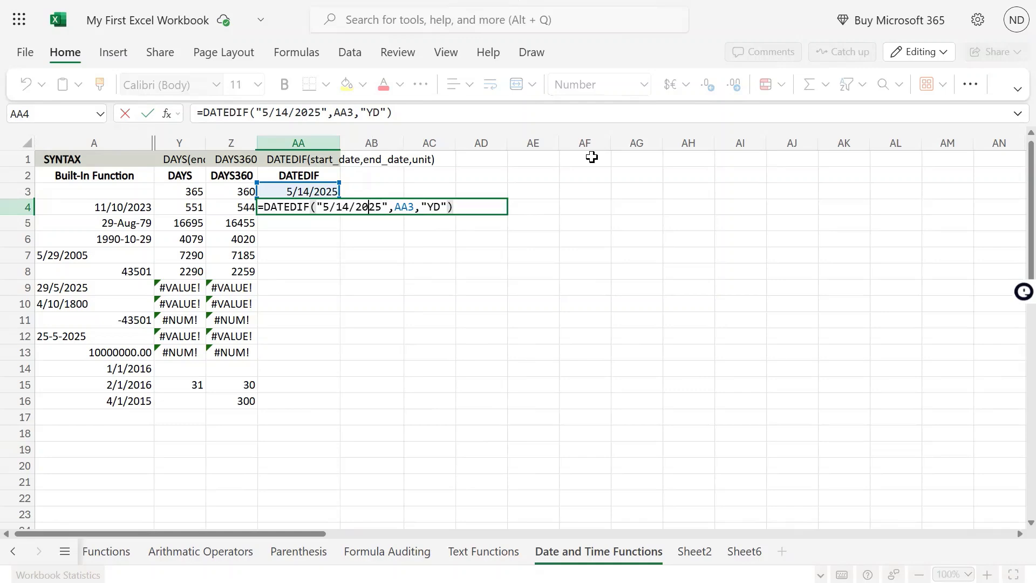
key(ctrl+shift+Right)
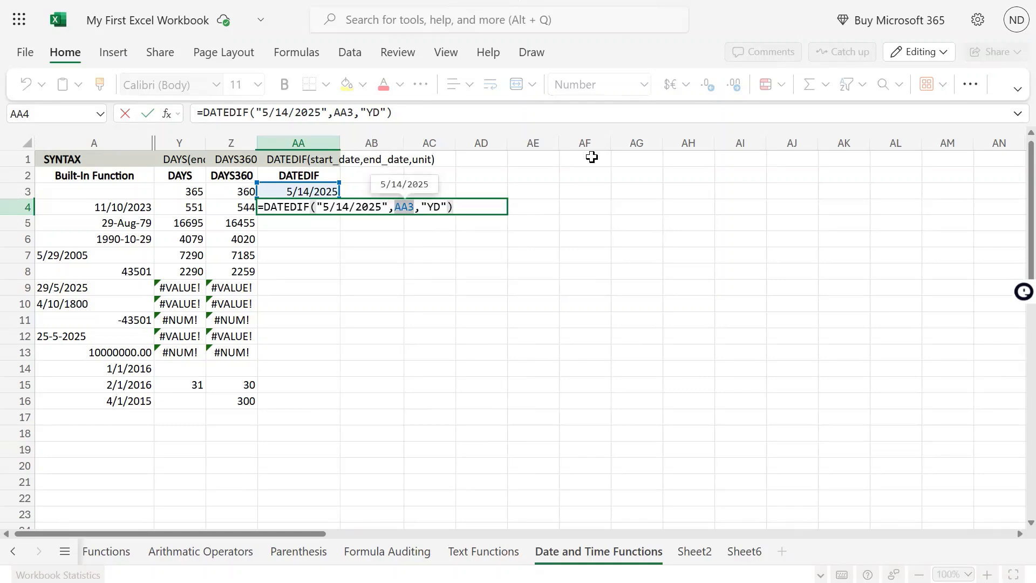
text(")
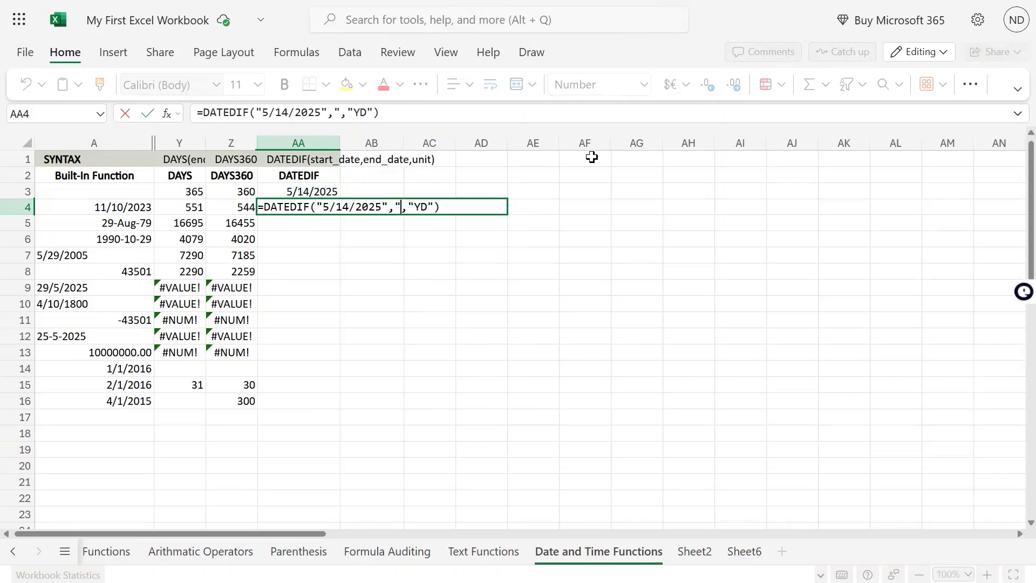
text(11/10)
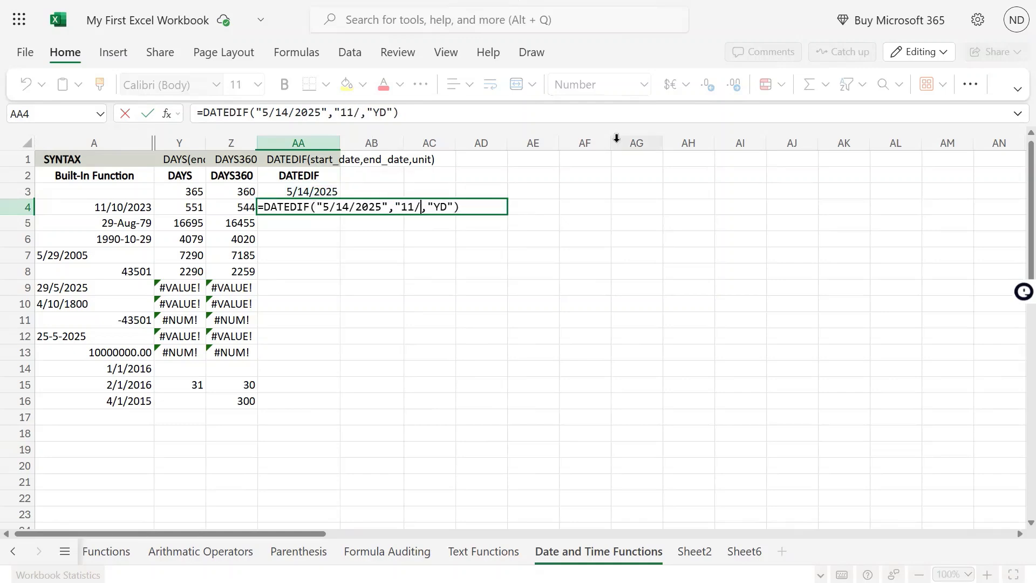
text(/2023)
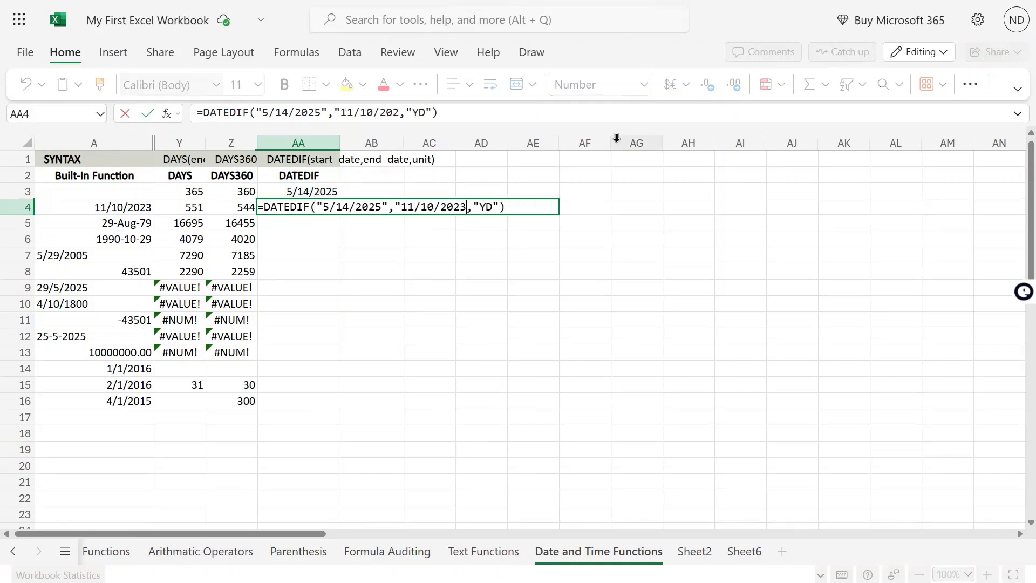
text(")
key(Return)
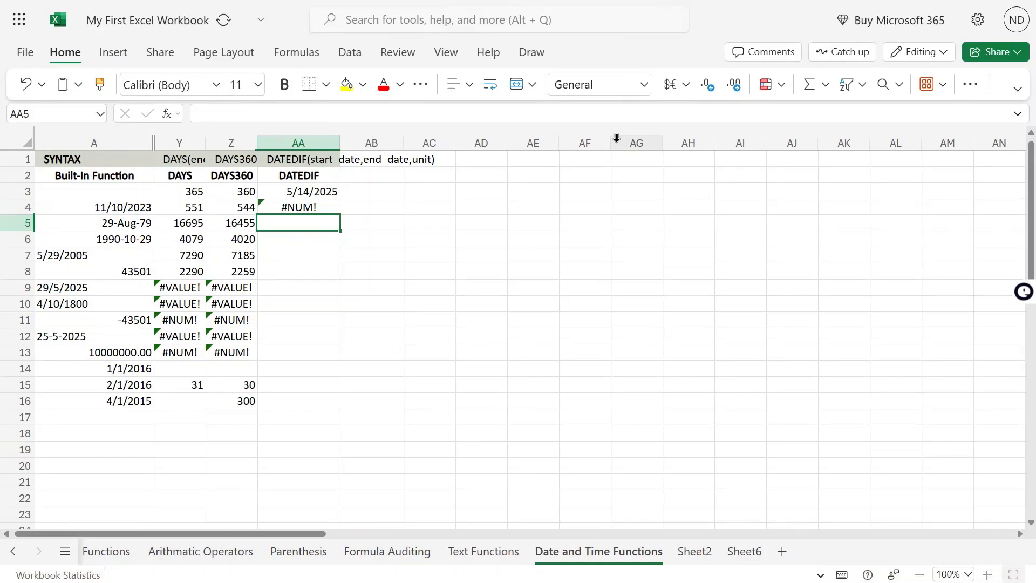
Try the AA4 DATEDIF formula with "11/10/2023" as the start date and "5/14/2025" as the end date, and undo the swap
key(Up)
key(F2)
key(Left)
key(Left)
key(Left)
key(Left)
key(Left)
key(Left)
key(Left)
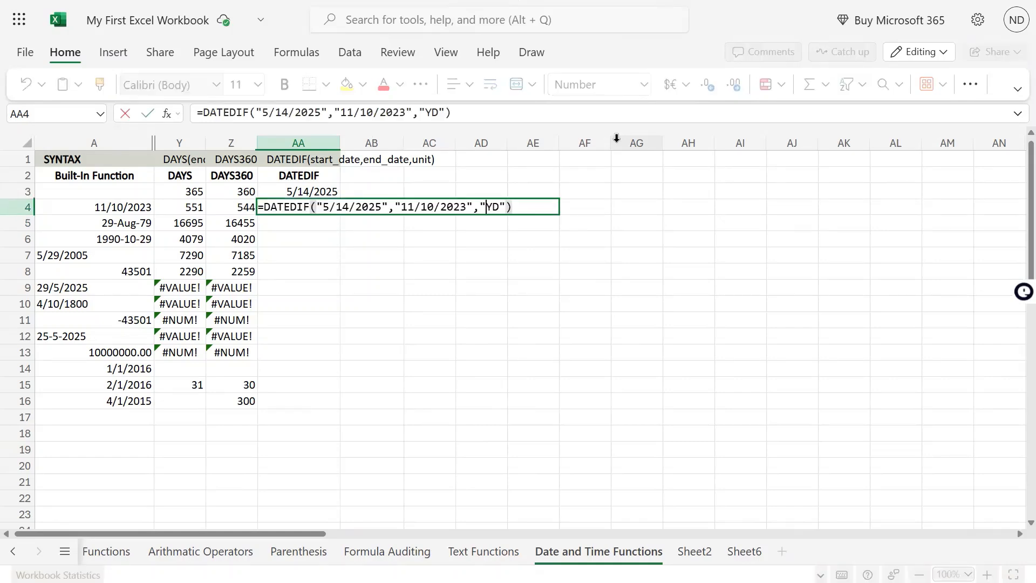
key(Right)
key(shift+Left)
key(shift+Left)
key(shift+Left)
key(shift+Left)
key(shift+Left)
key(shift+Left)
key(shift+Left)
key(shift+Left)
key(shift+Left)
key(shift+Left)
key(shift+Left)
key(shift+Left)
key(shift+Left)
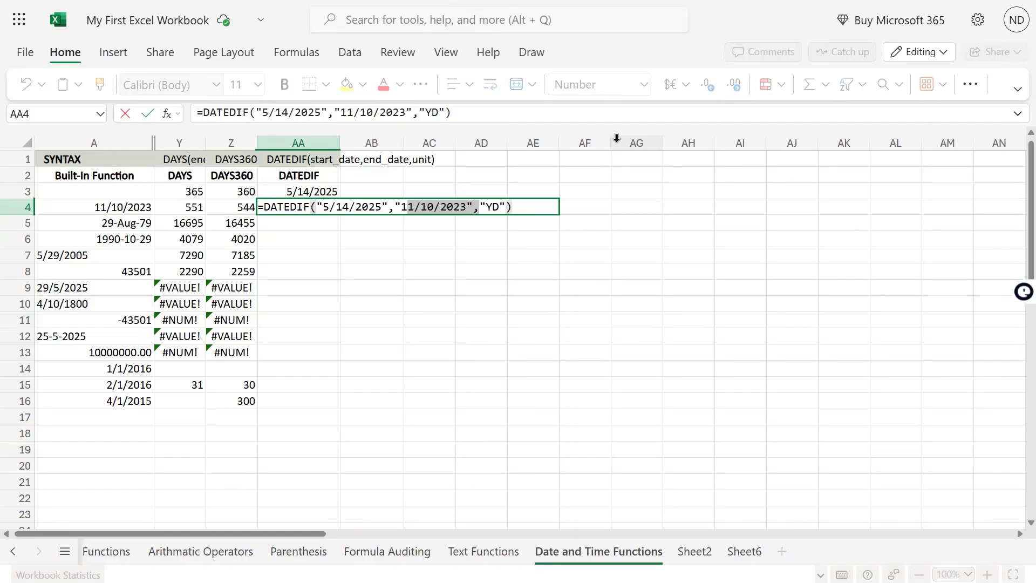
key(BackSpace)
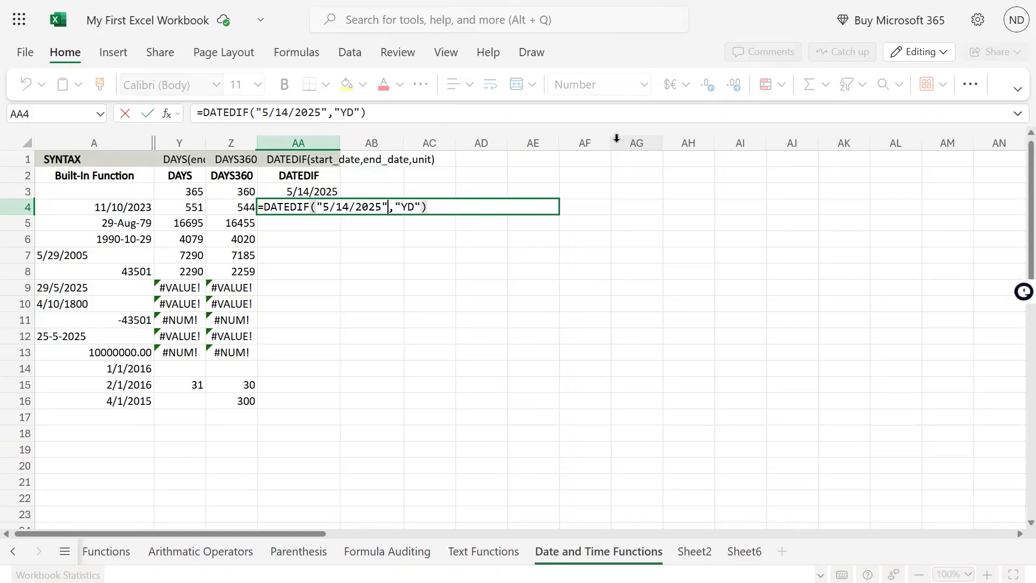
key(ctrl+z)
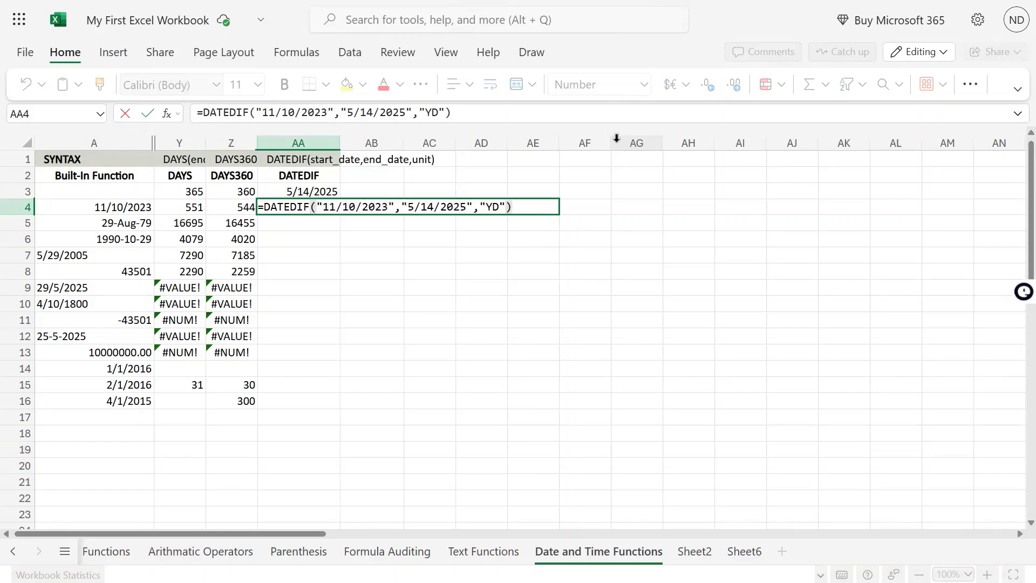
key(ctrl+Return)
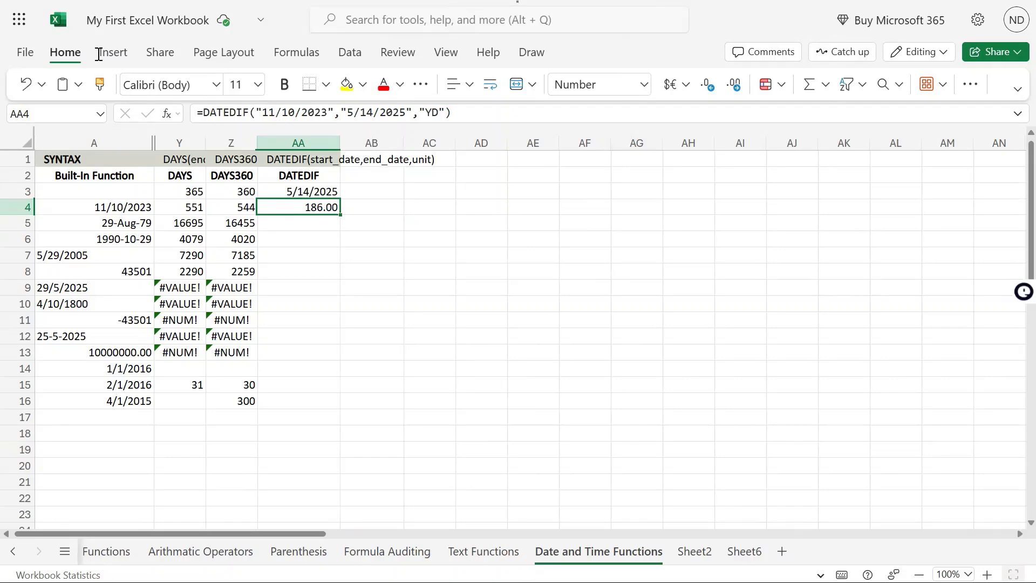
key(ctrl+z)
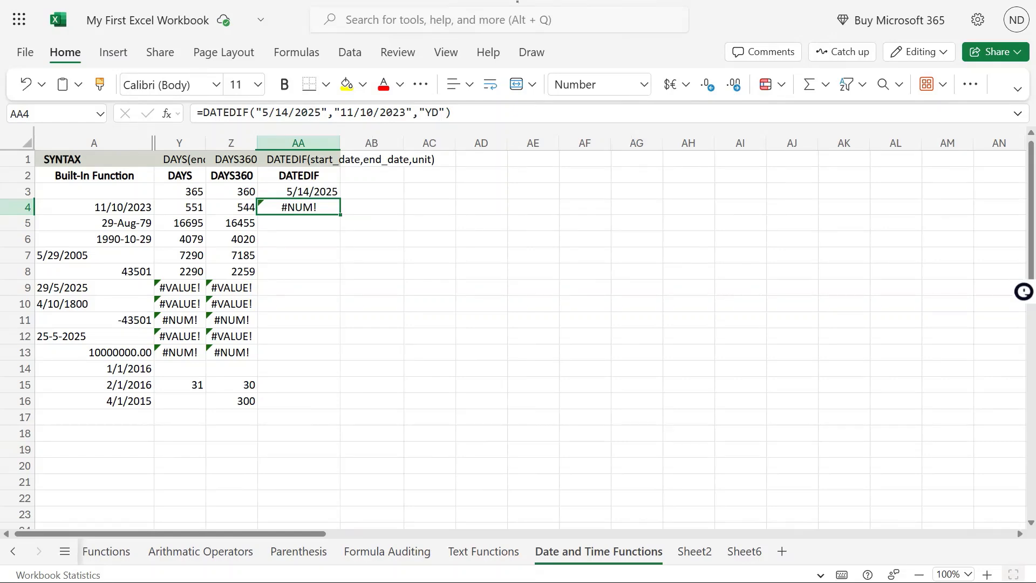
Enter a DATEDIF formula in AA9 counting days from A9 to TODAY() with the unit "D"
click(314, 290)
text(=)
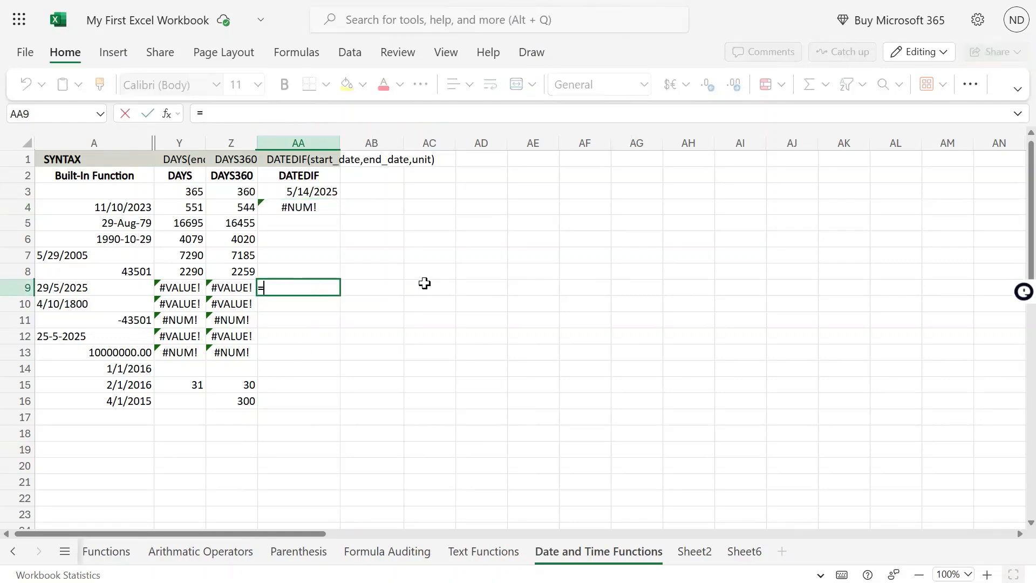
text(date)
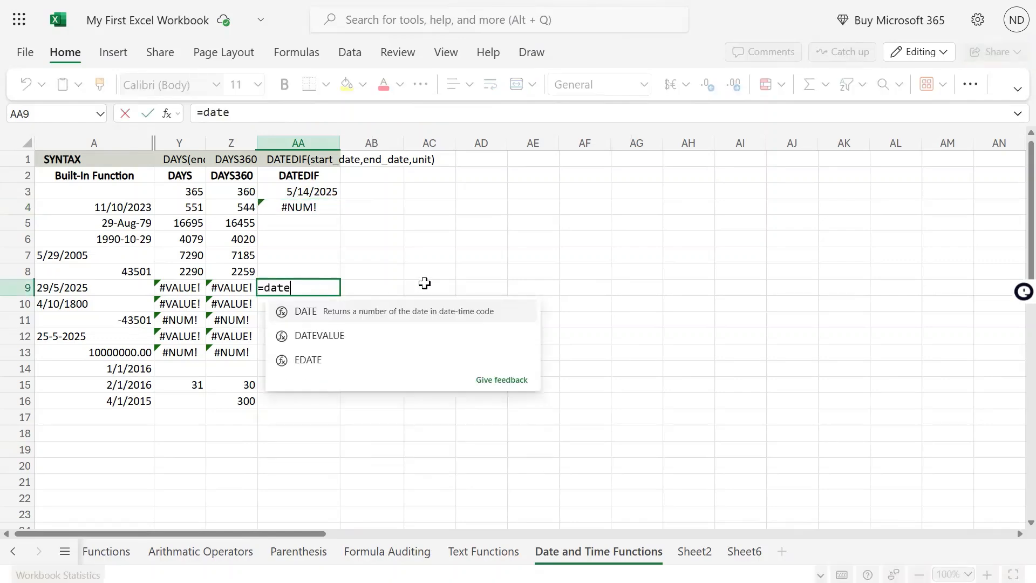
key(Down)
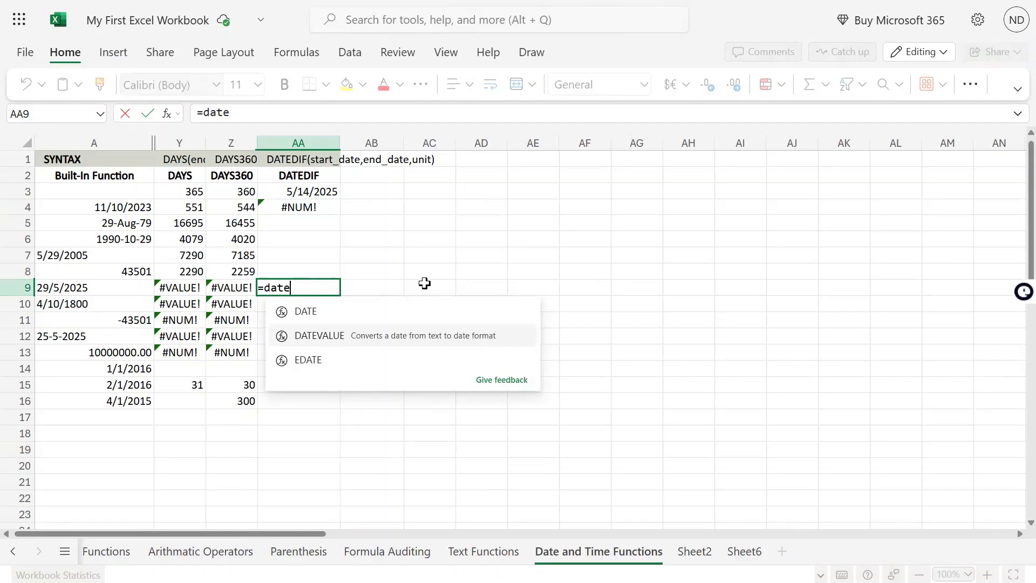
key(Up)
text(d)
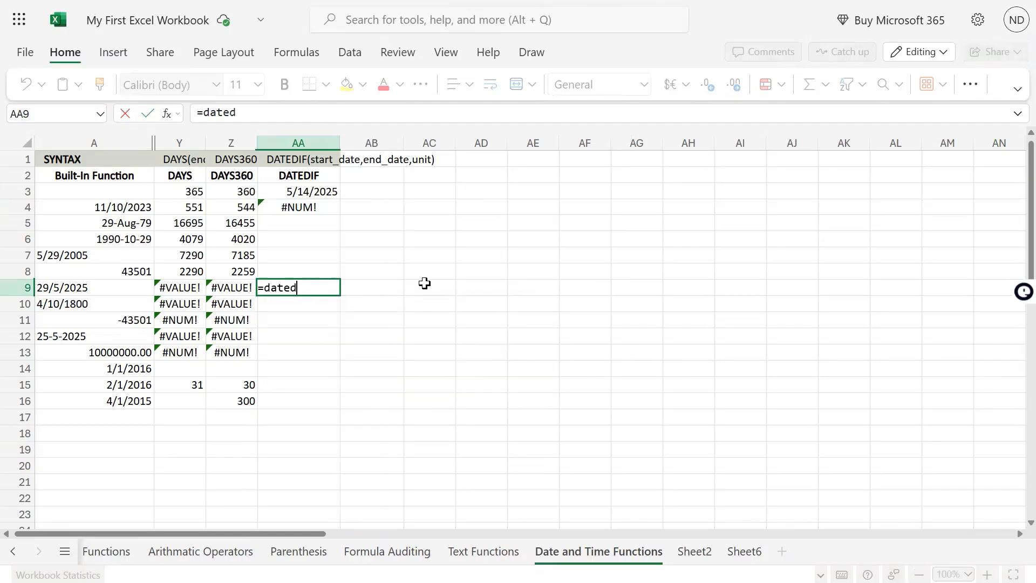
text(if()
key(Left)
key(Left)
key(Left)
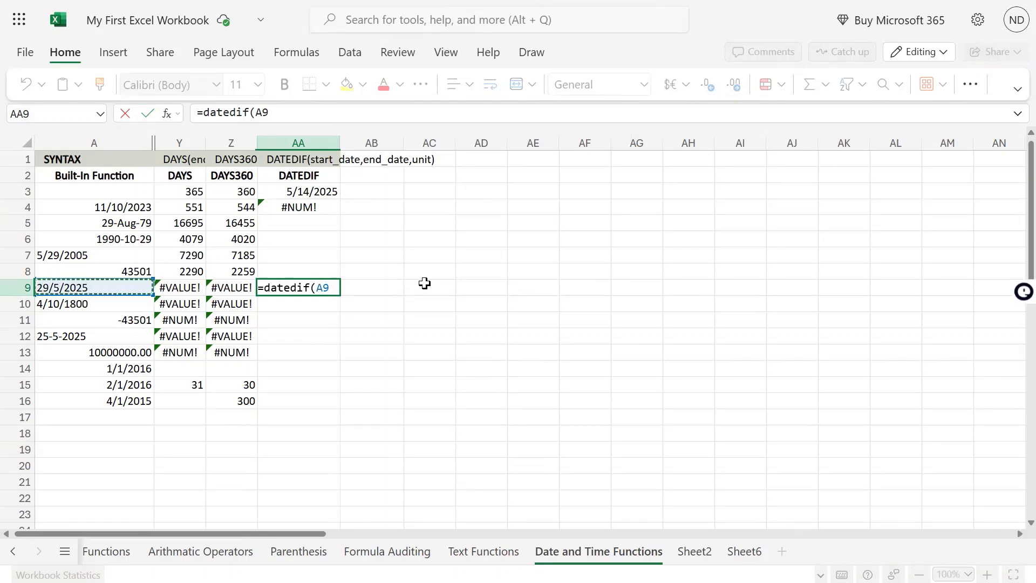
text(,today(),d)
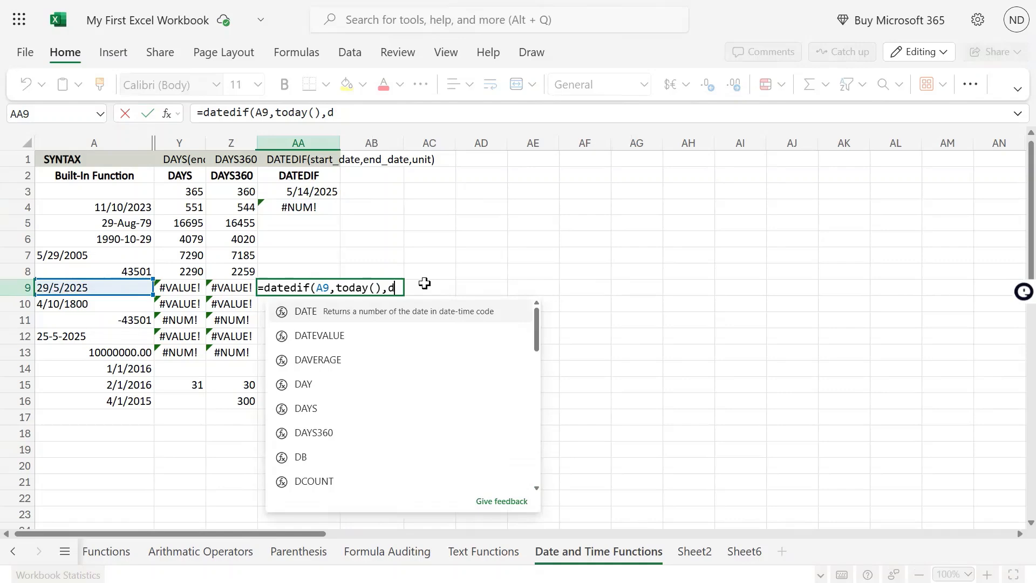
key(BackSpace)
text(")
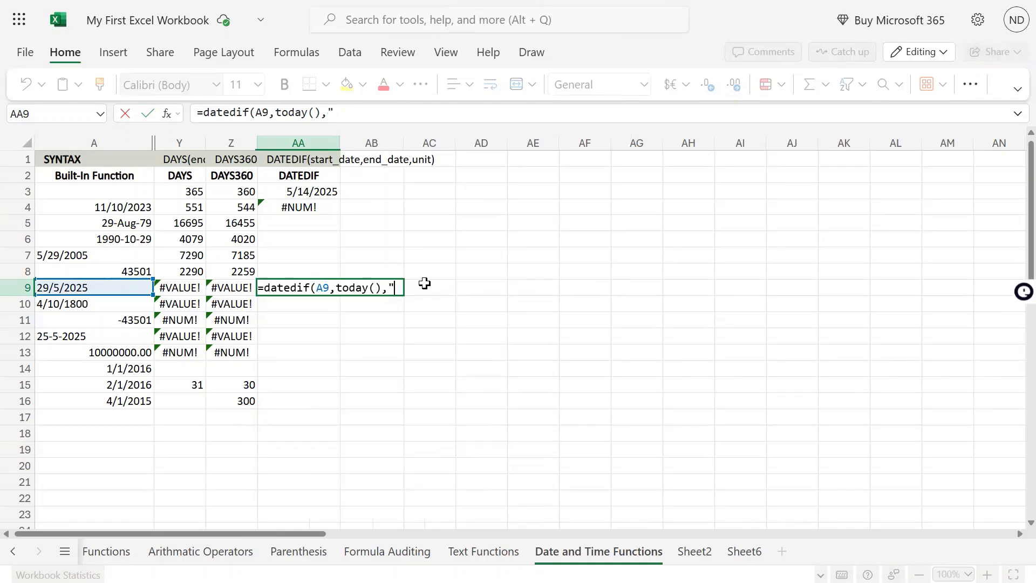
text(D"))
key(Return)
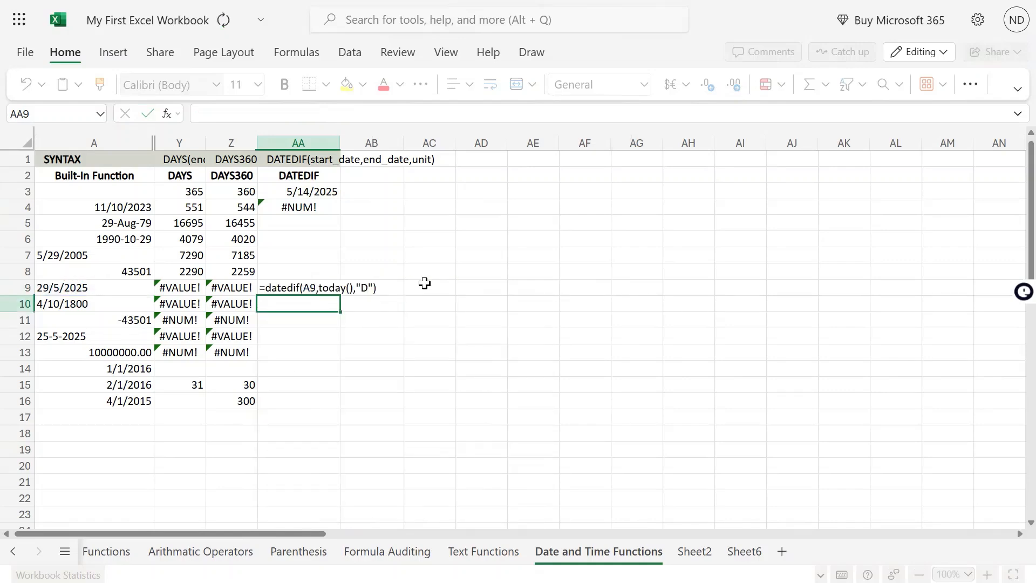
key(Up)
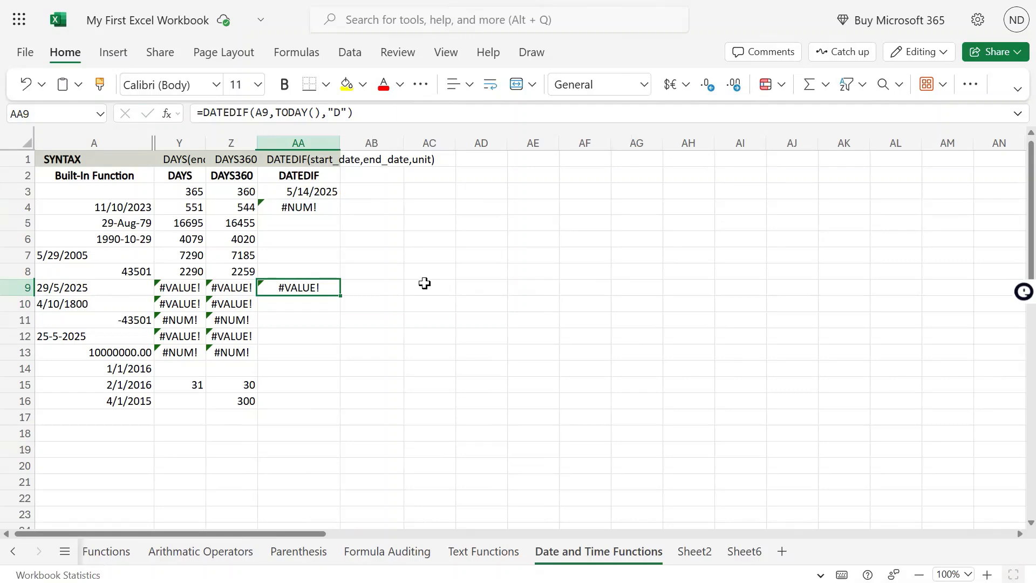
Try the AA9 DATEDIF formula with TODAY() as the start date and A9 as the end date
key(F2)
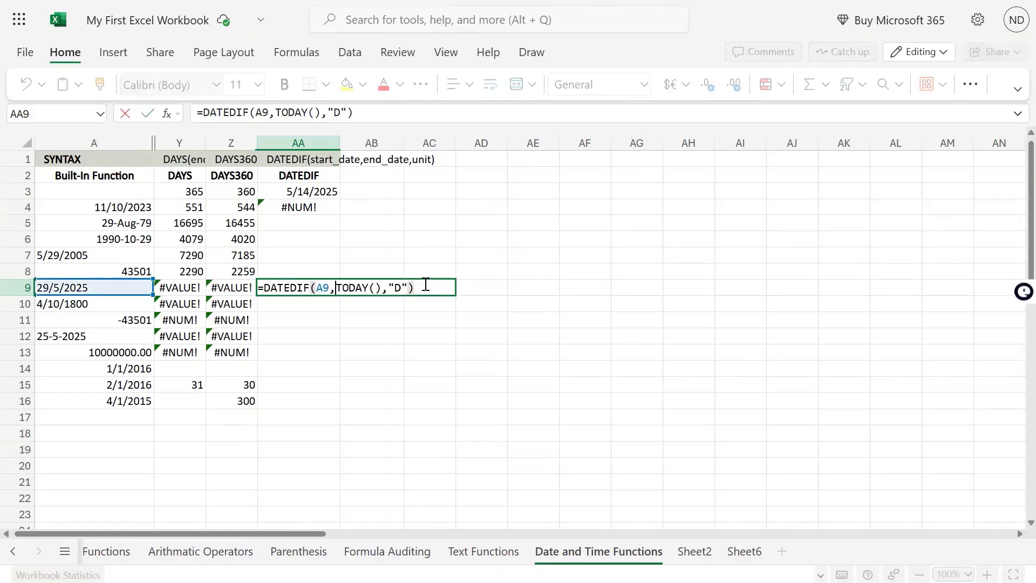
key(Left)
key(shift+Left)
key(shift+Left)
key(Delete)
key(Delete)
key(Right)
key(Right)
key(Right)
key(Right)
key(Right)
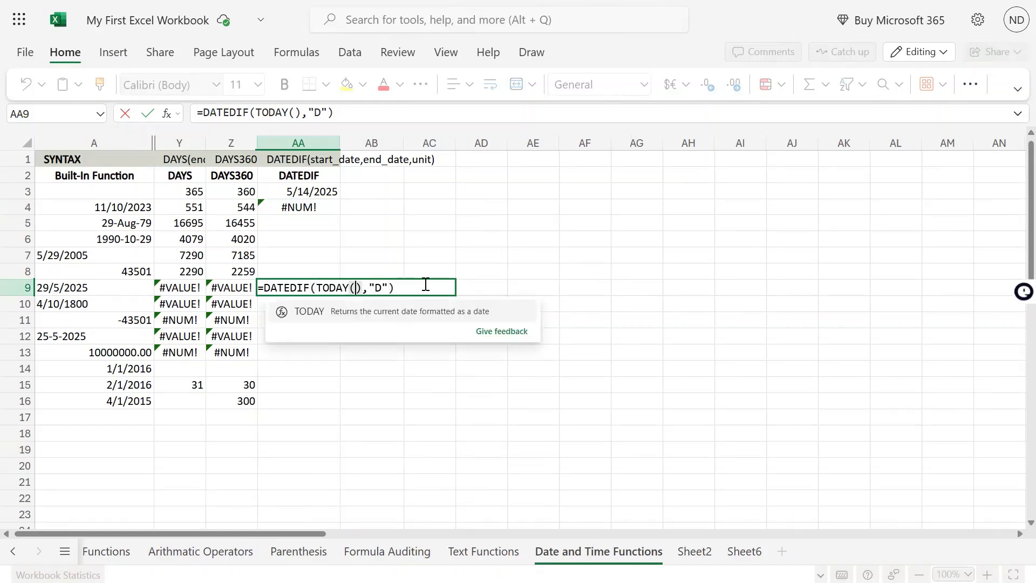
text(A9,)
key(Return)
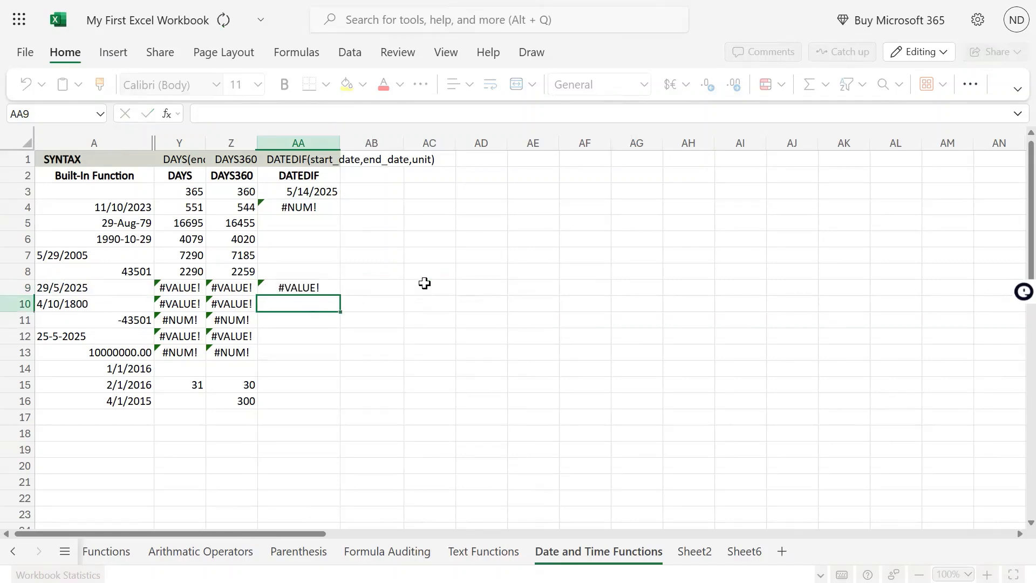
key(Up)
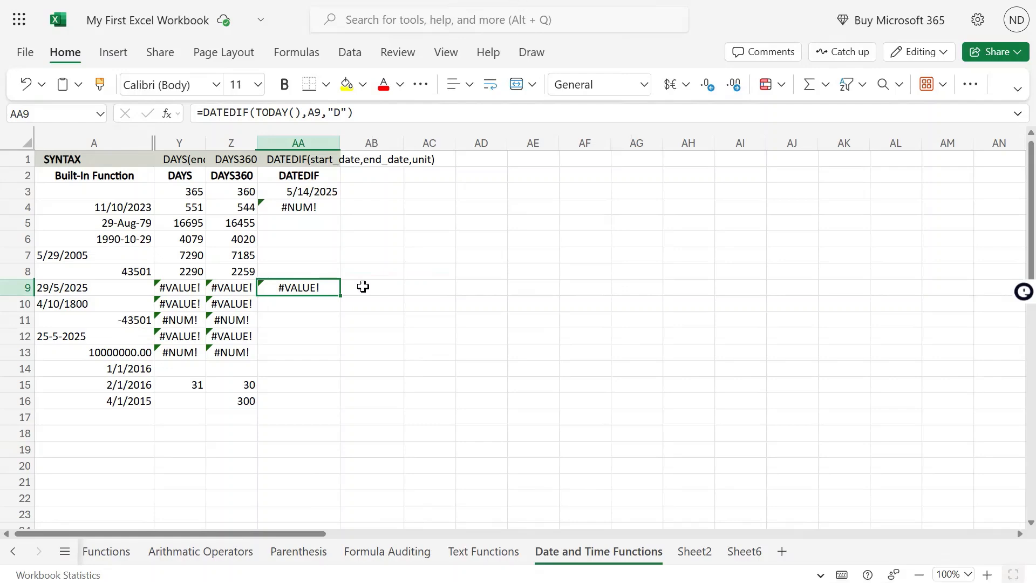
click(326, 191)
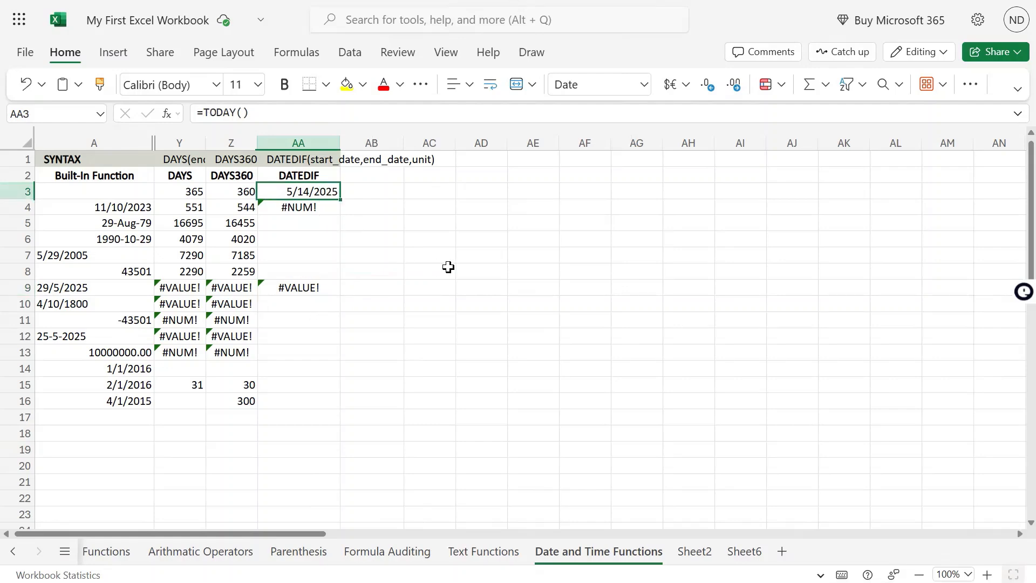
key(F2)
key(Escape)
double_click(331, 210)
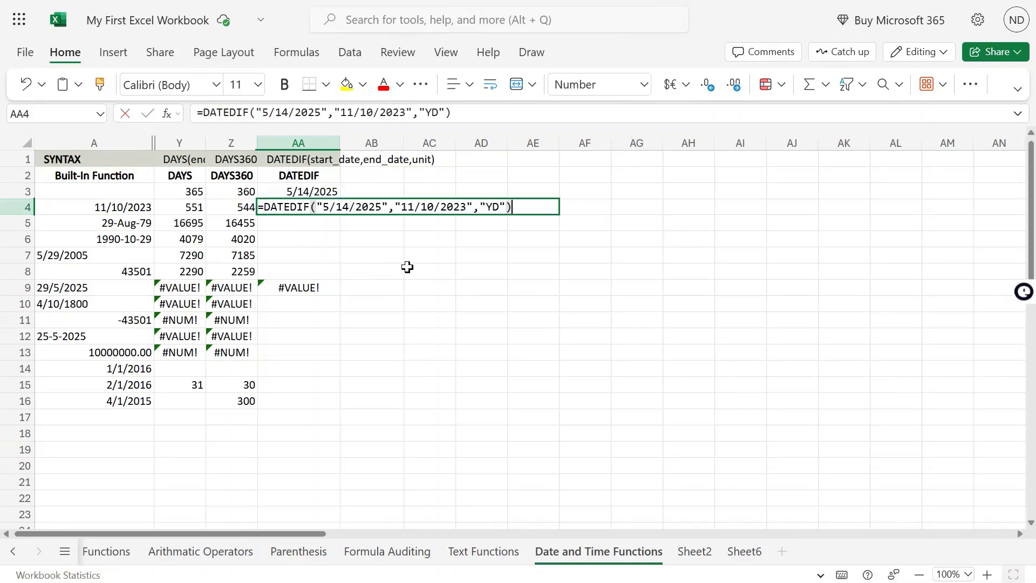
key(Escape)
Copy the DATEDIF formula from AA9 into AA5
click(315, 288)
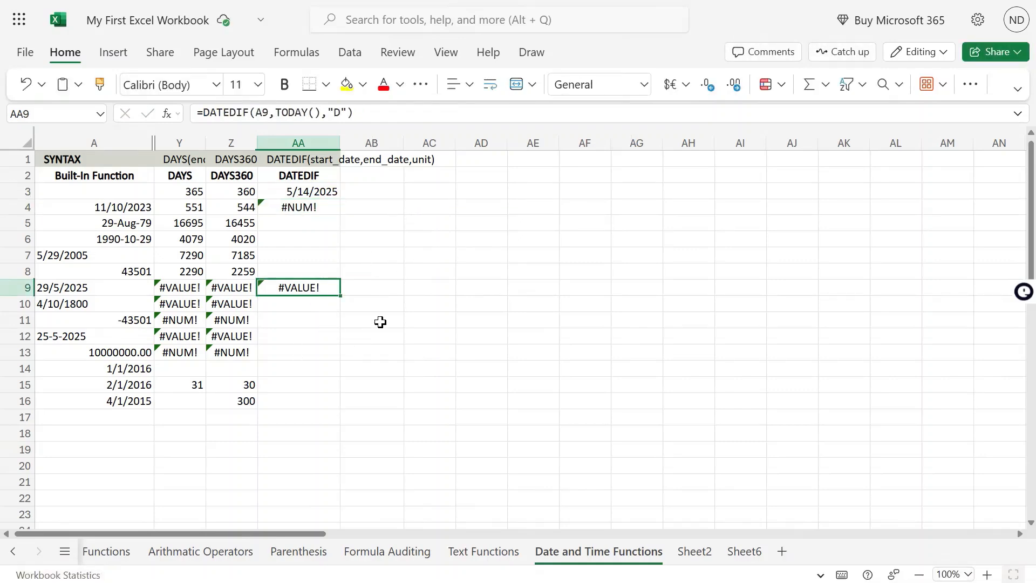
key(ctrl+c)
key(Up)
key(Up)
key(Up)
key(Up)
key(ctrl+v)
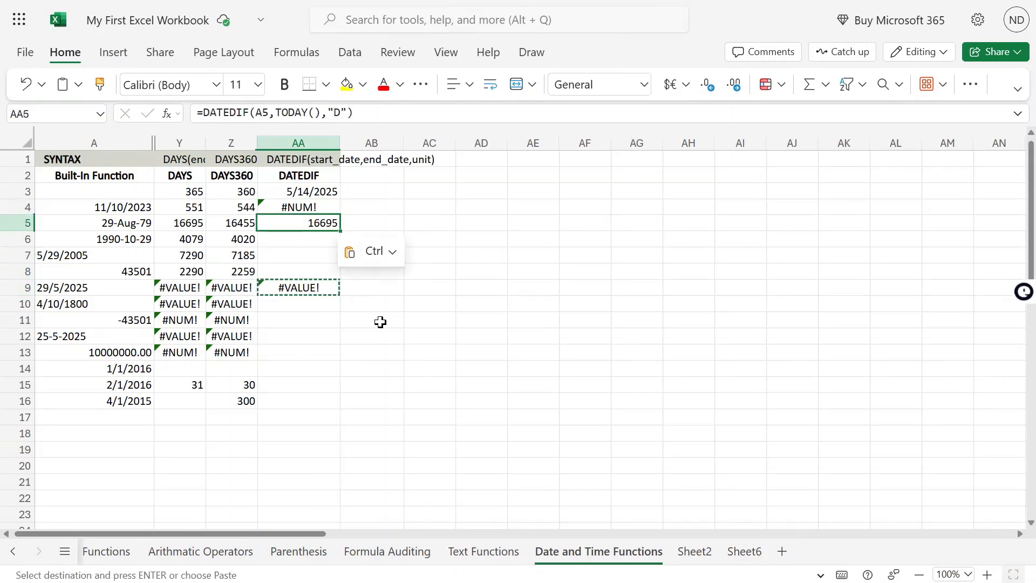
Set the unit argument of the DATEDIF formula in AA5 to the invalid unit "X"
key(F2)
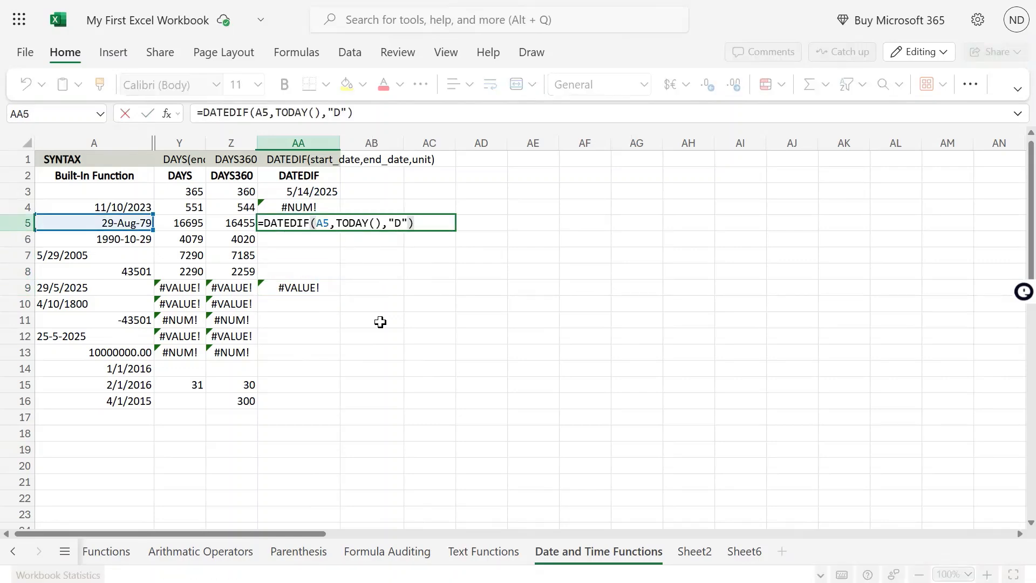
key(BackSpace)
text(X)
key(Return)
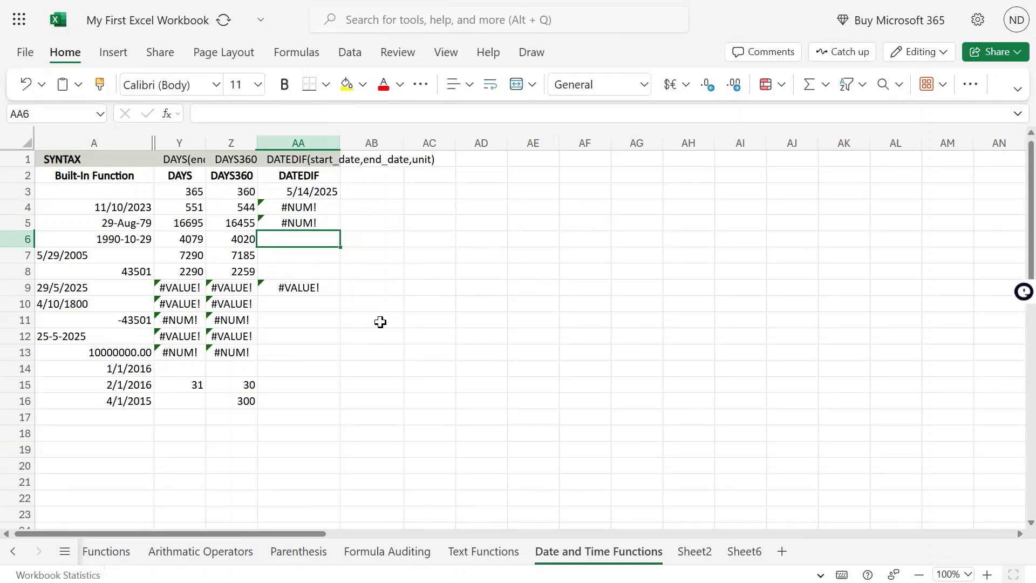
key(Up)
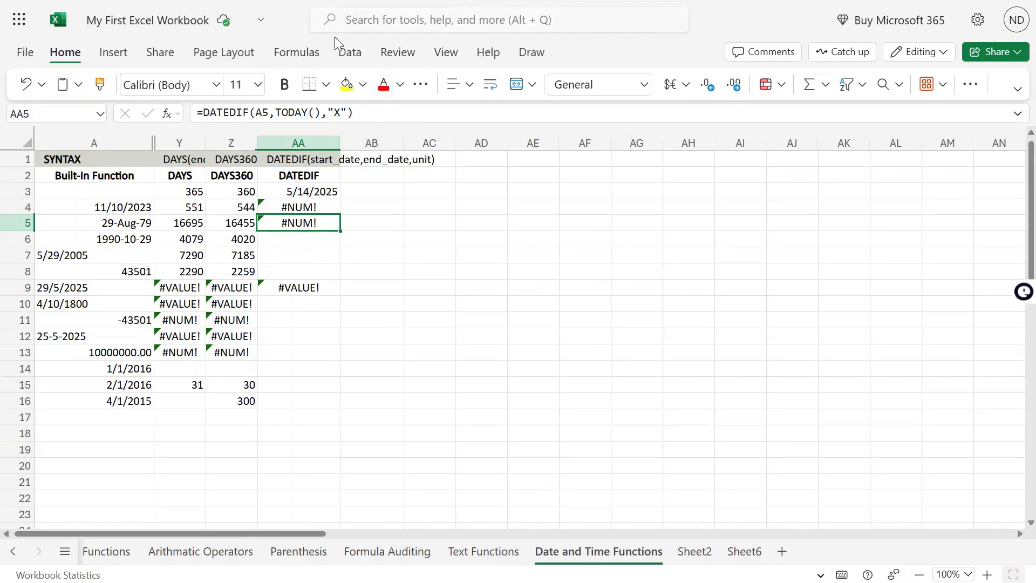
drag(319, 192, 317, 290)
drag(319, 207, 318, 297)
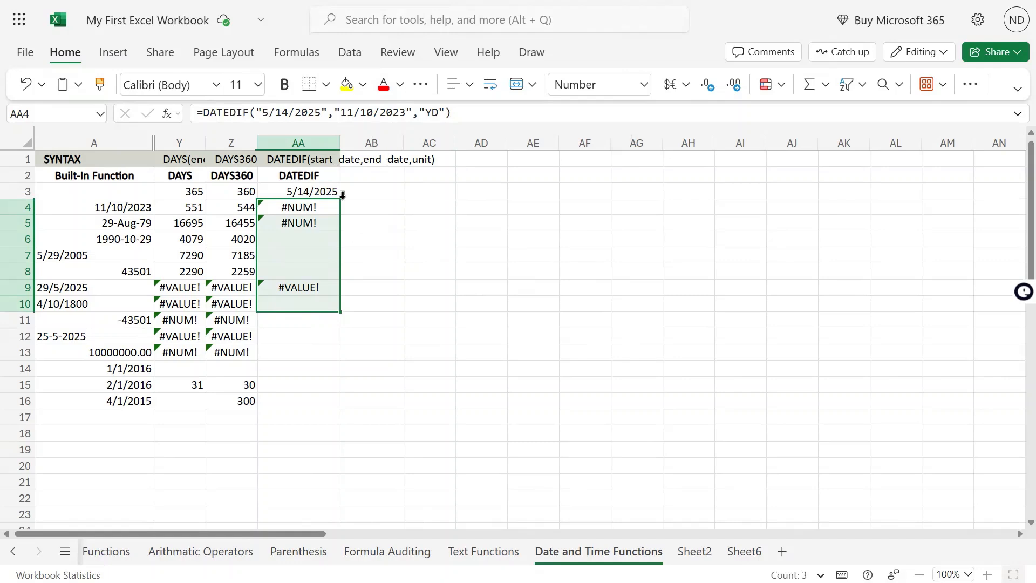
click(313, 178)
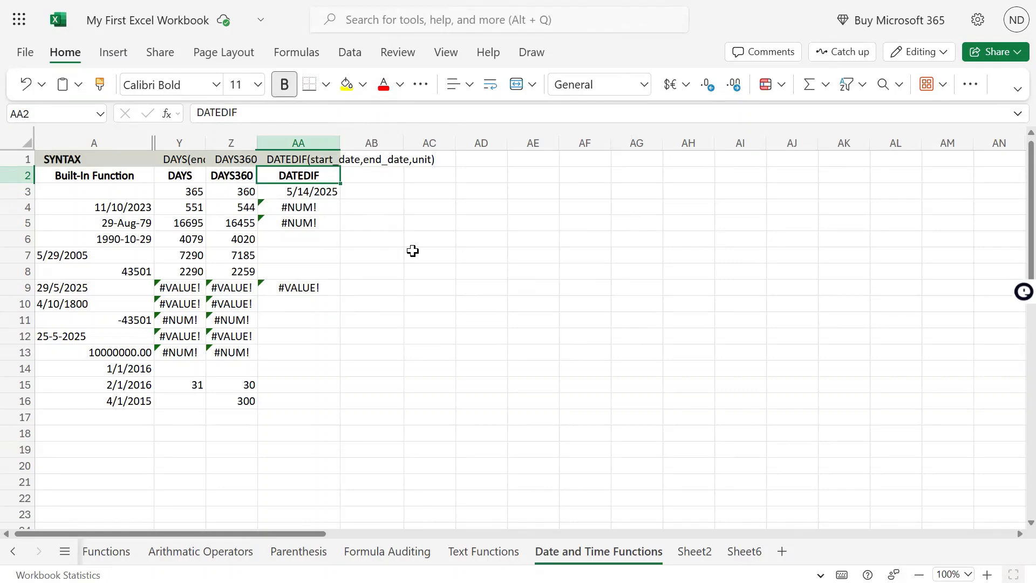
click(325, 193)
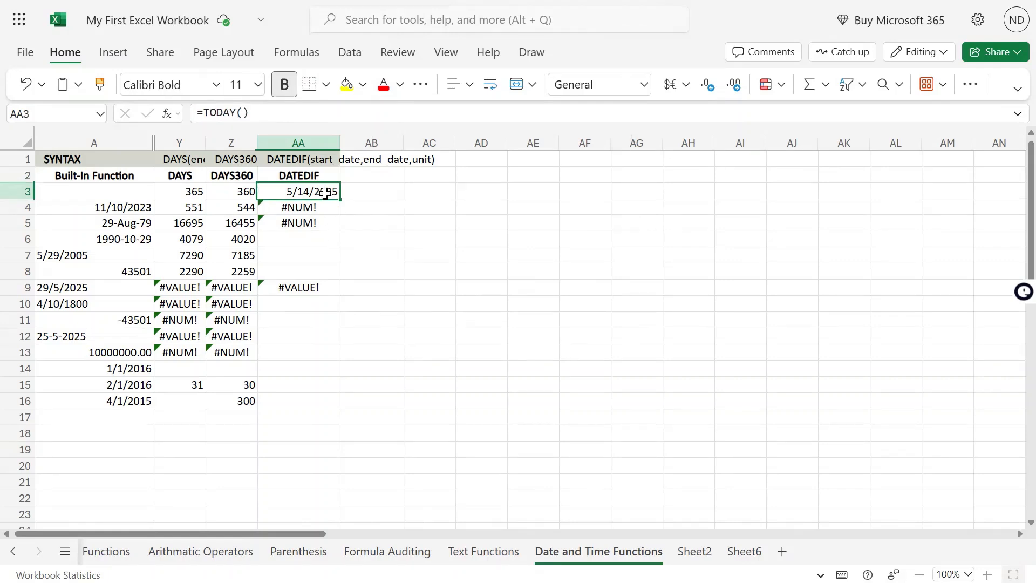